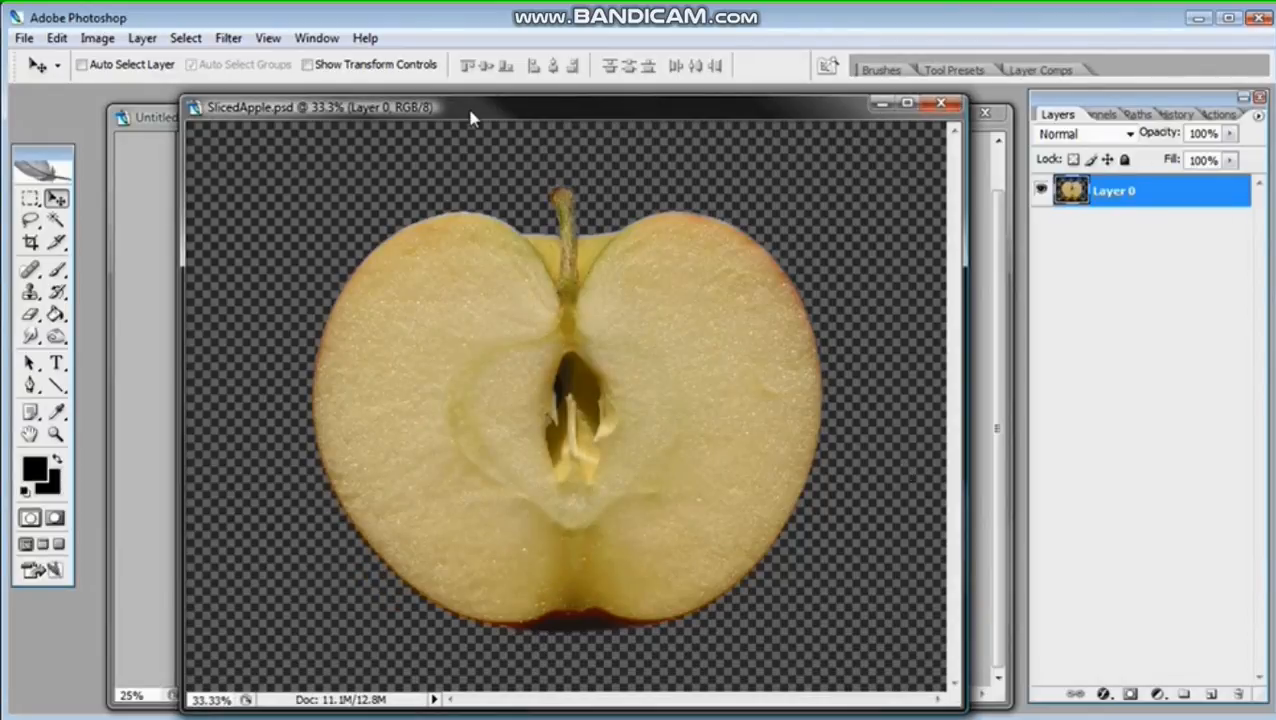
# Step: In the Untitled-1 document, add a new layer above Highlights and name it "Sliced Apple"
pyautogui.moveTo(470, 112); pyautogui.dragTo(795, 117)
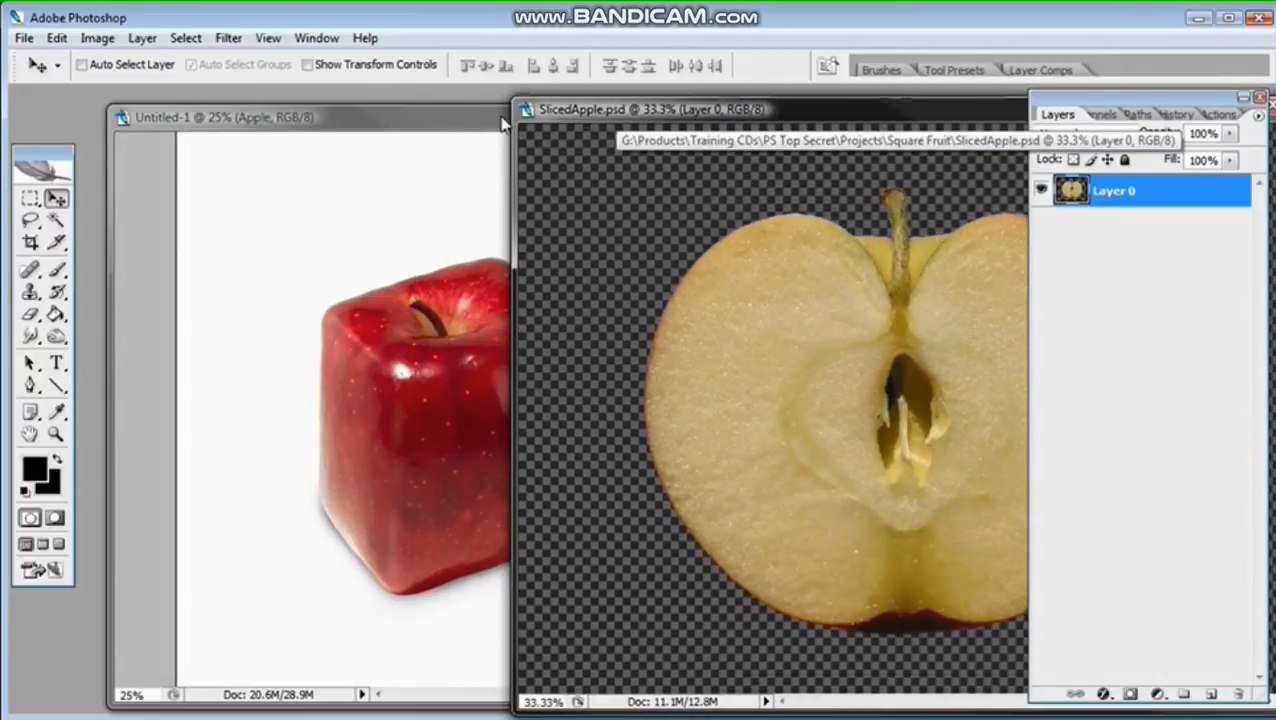
pyautogui.click(437, 125)
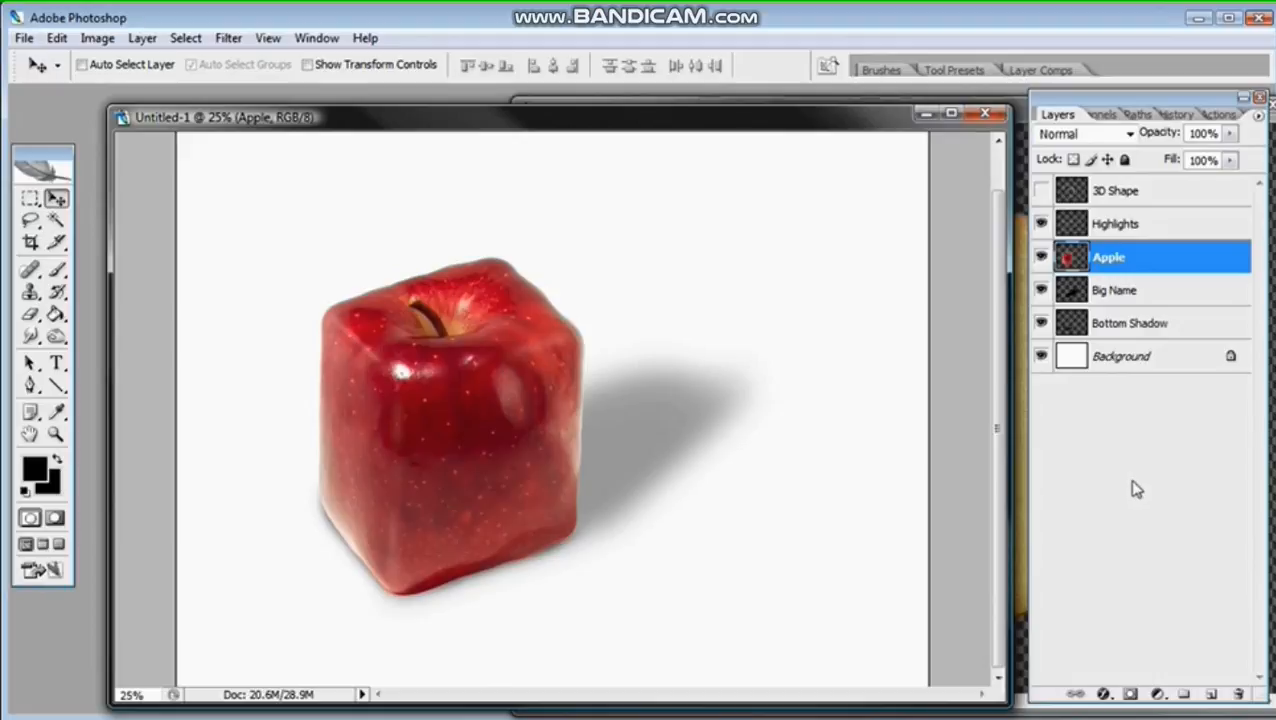
pyautogui.click(1158, 229)
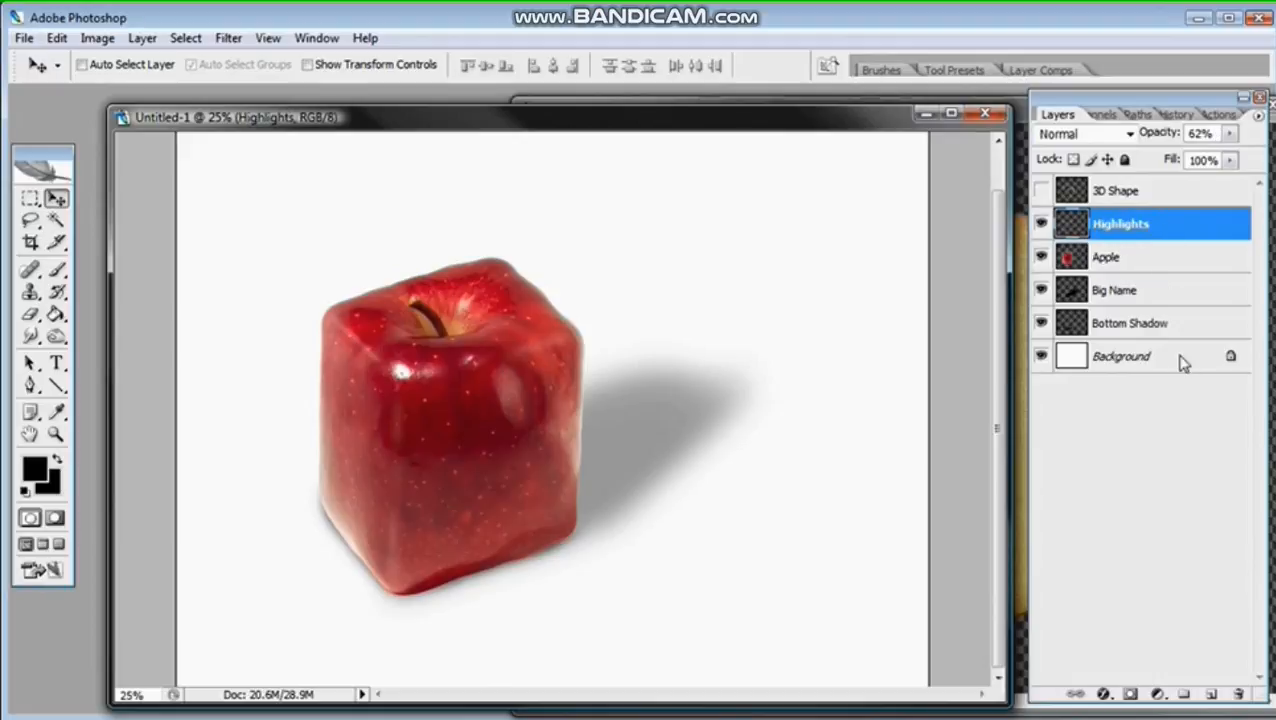
pyautogui.click(1210, 693)
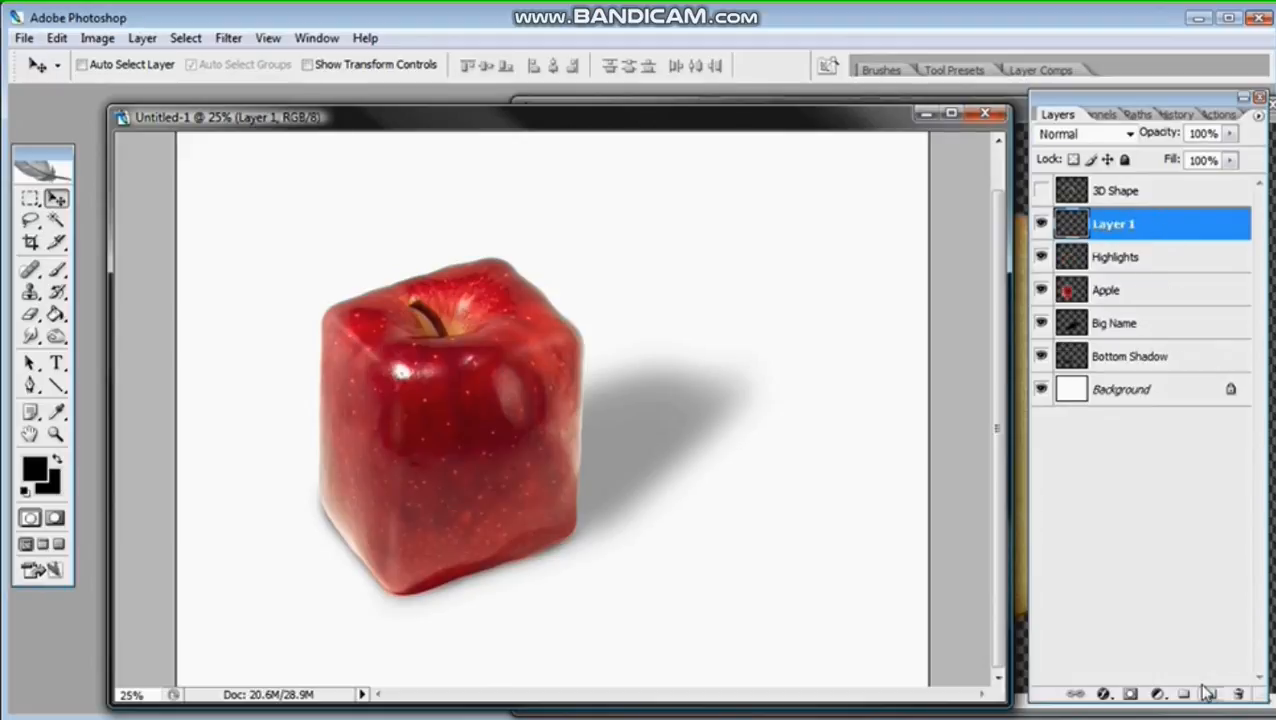
pyautogui.doubleClick(1128, 226)
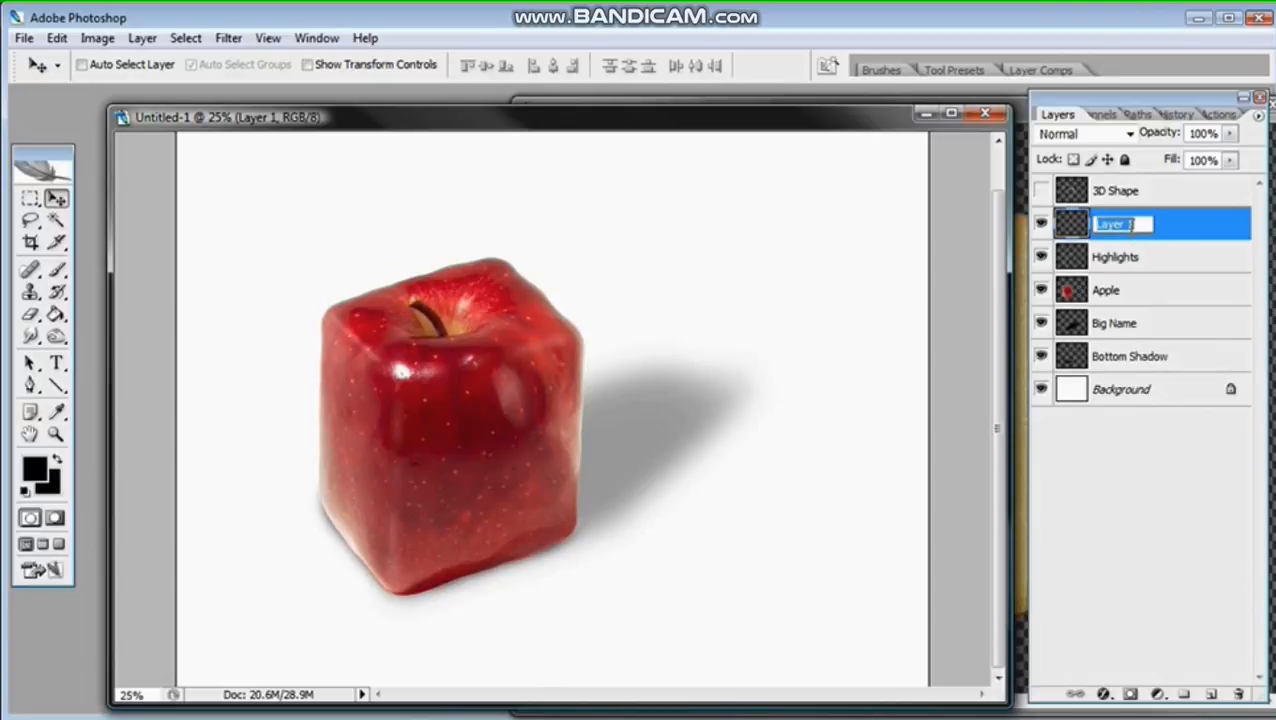
pyautogui.write('Sliced Apple')
pyautogui.press('Return')
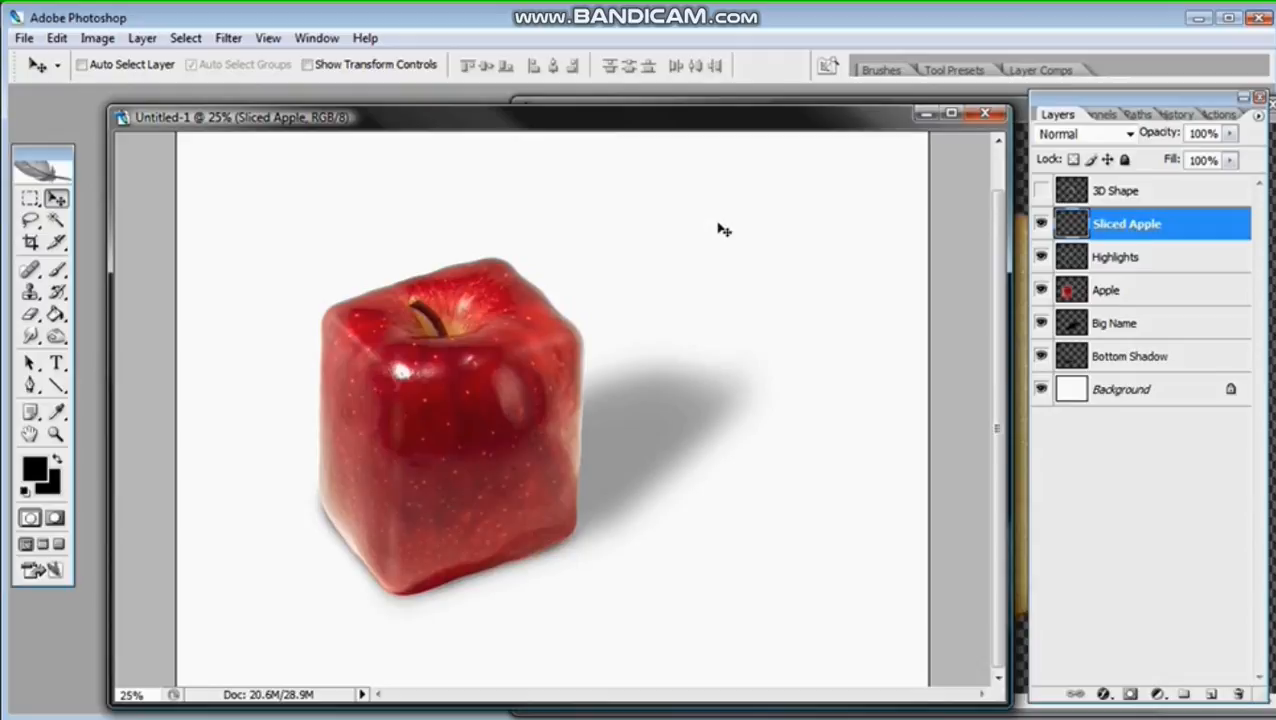
# Step: Enlarge the view of the square apple to 33.3% and activate the regular Lasso tool
pyautogui.click(30, 222)
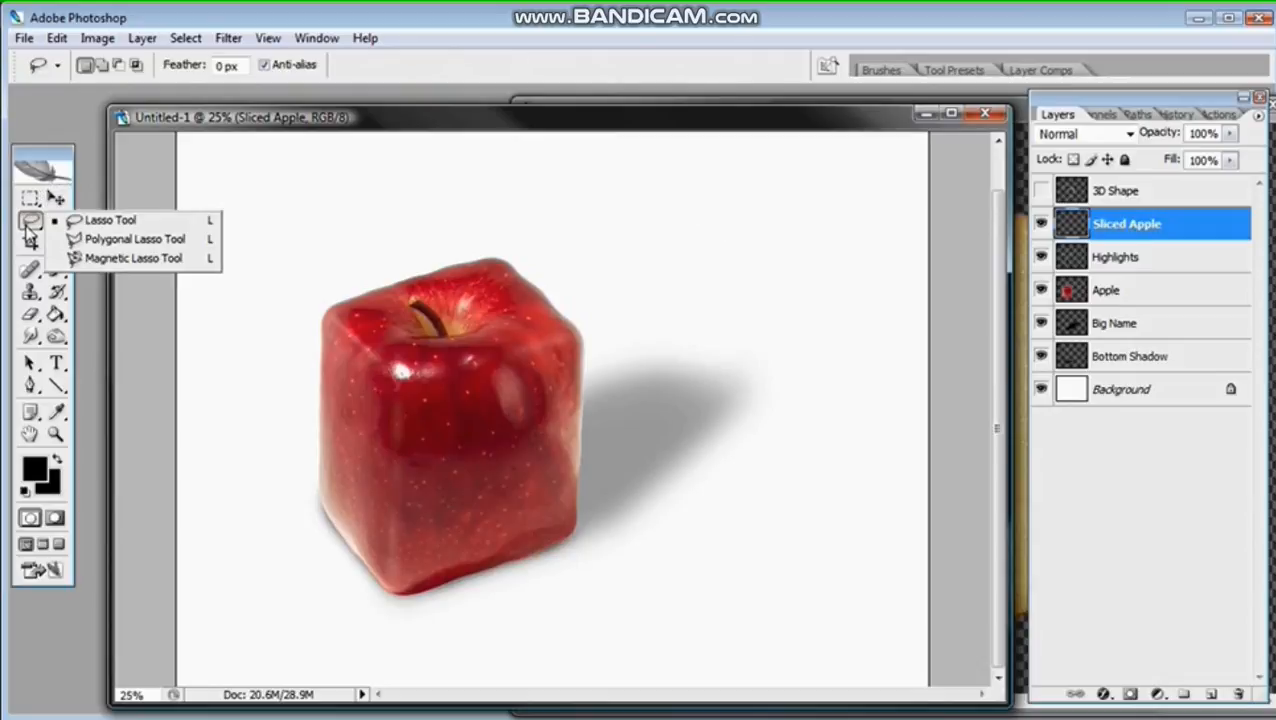
pyautogui.click(108, 222)
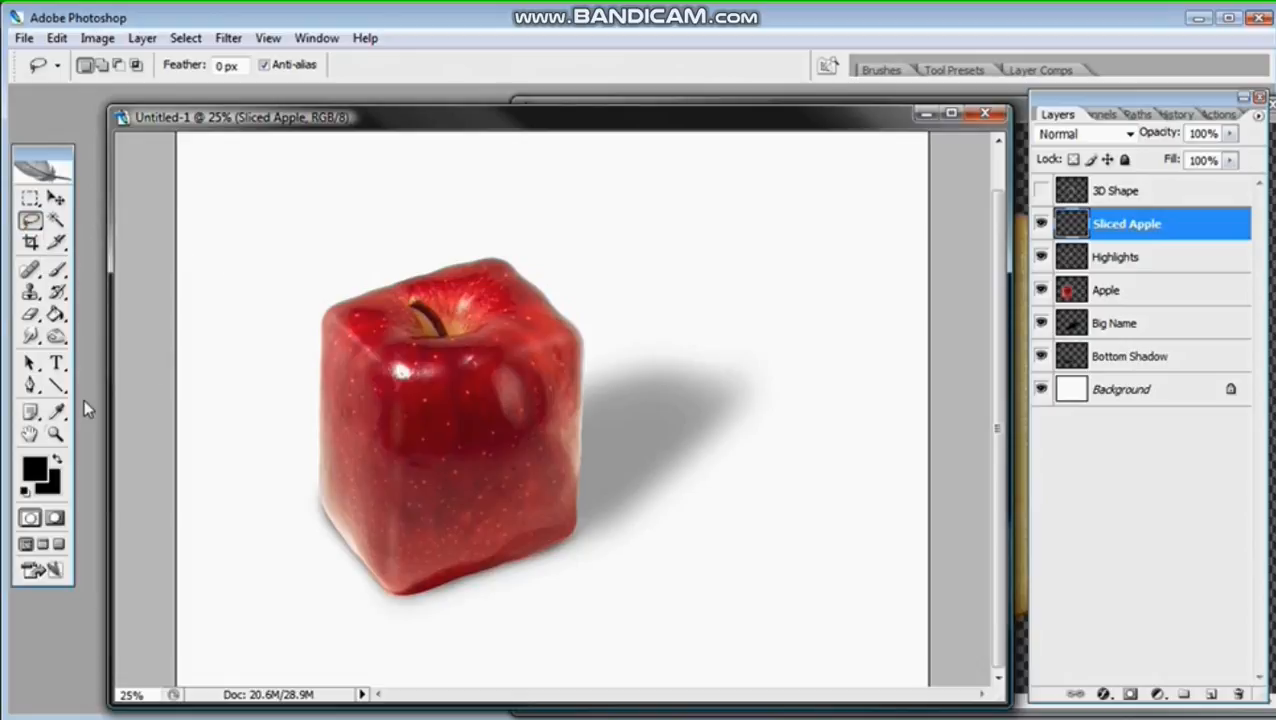
pyautogui.click(55, 433)
pyautogui.click(454, 433)
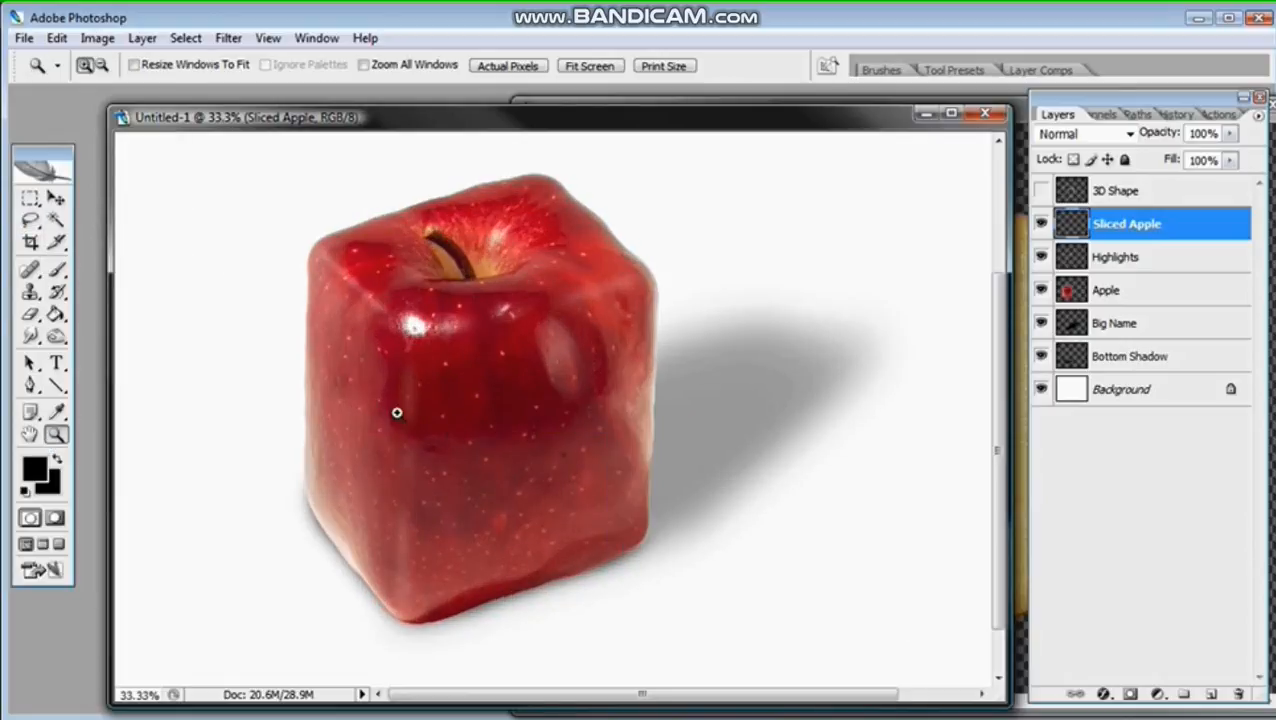
pyautogui.click(30, 220)
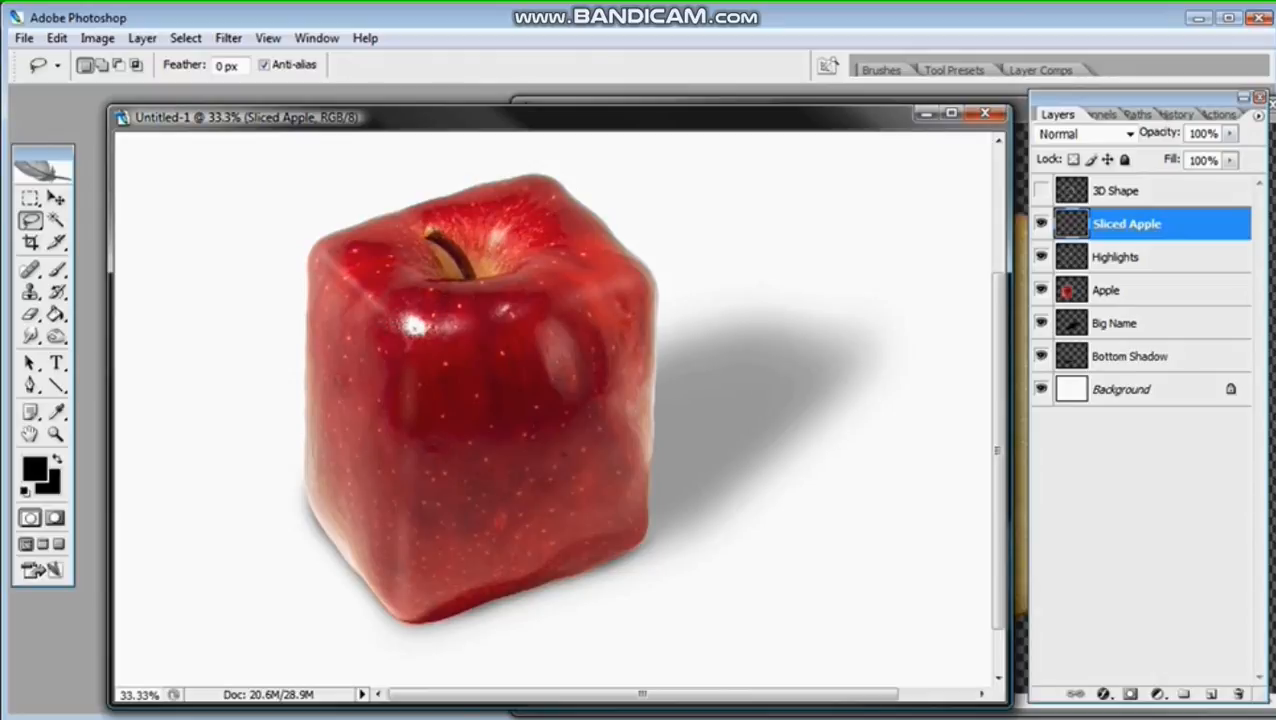
pyautogui.press('u')
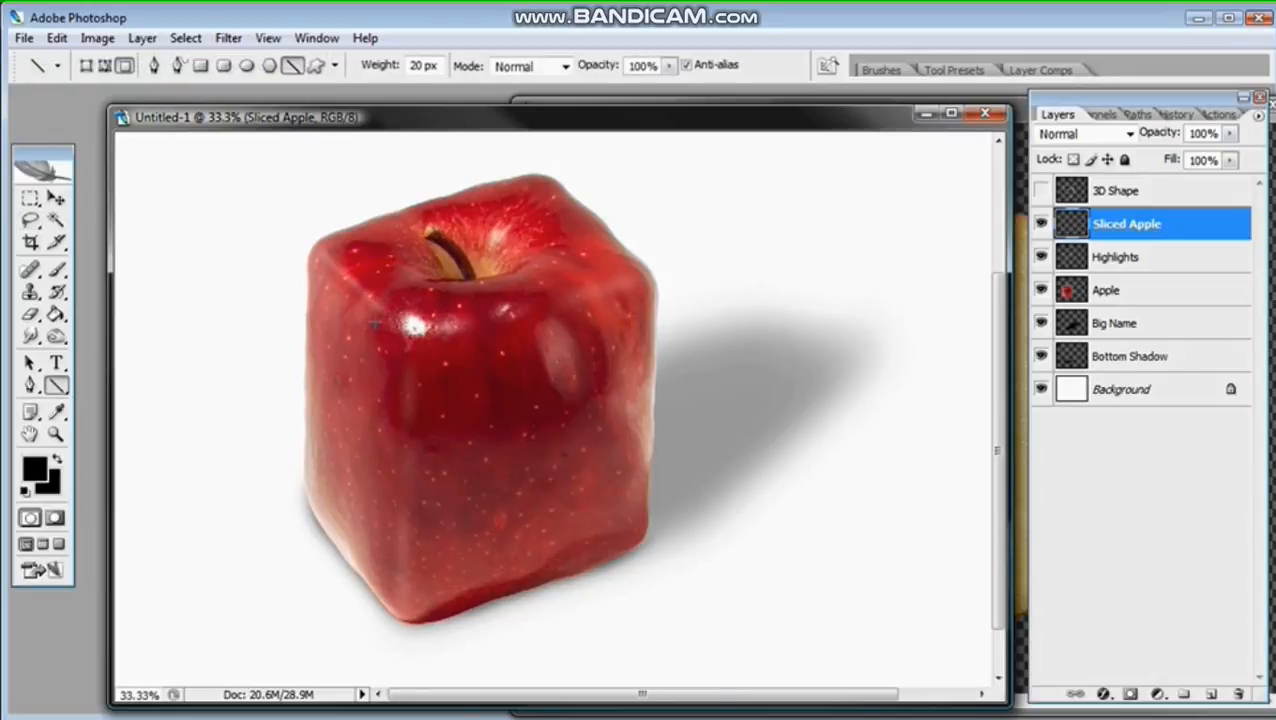
pyautogui.moveTo(375, 320); pyautogui.dragTo(629, 248)
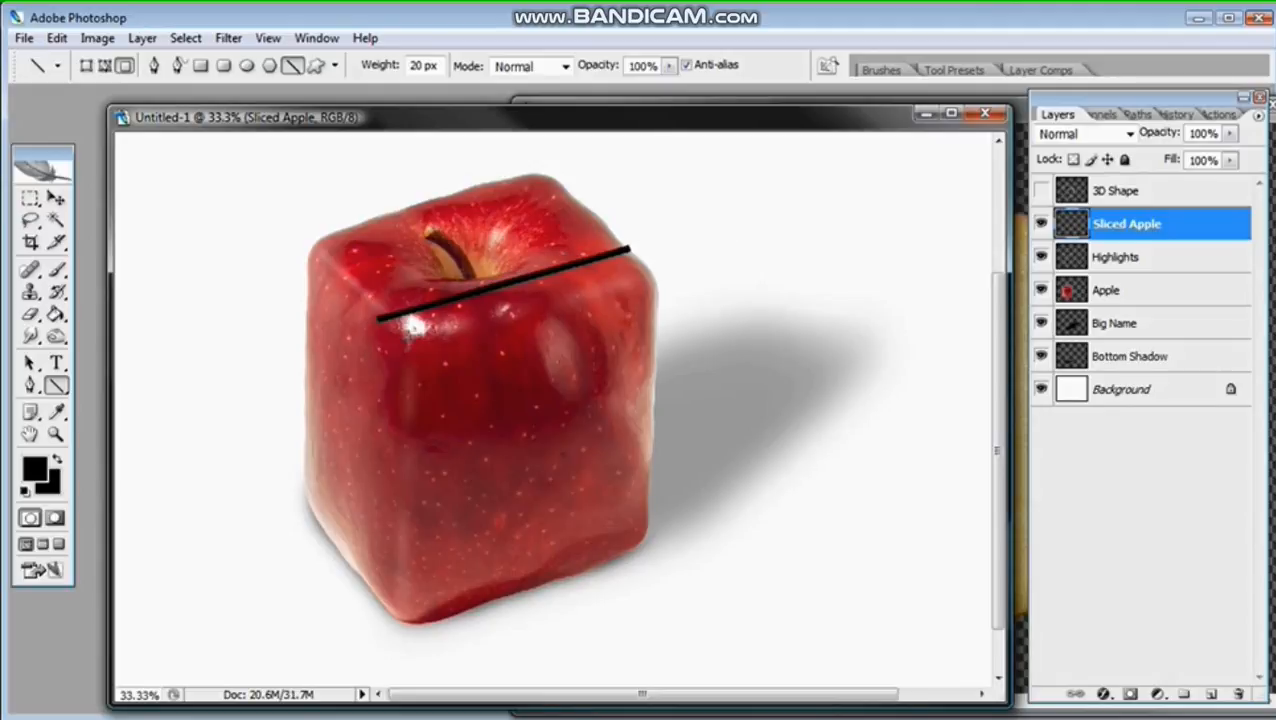
pyautogui.moveTo(390, 318); pyautogui.dragTo(389, 430)
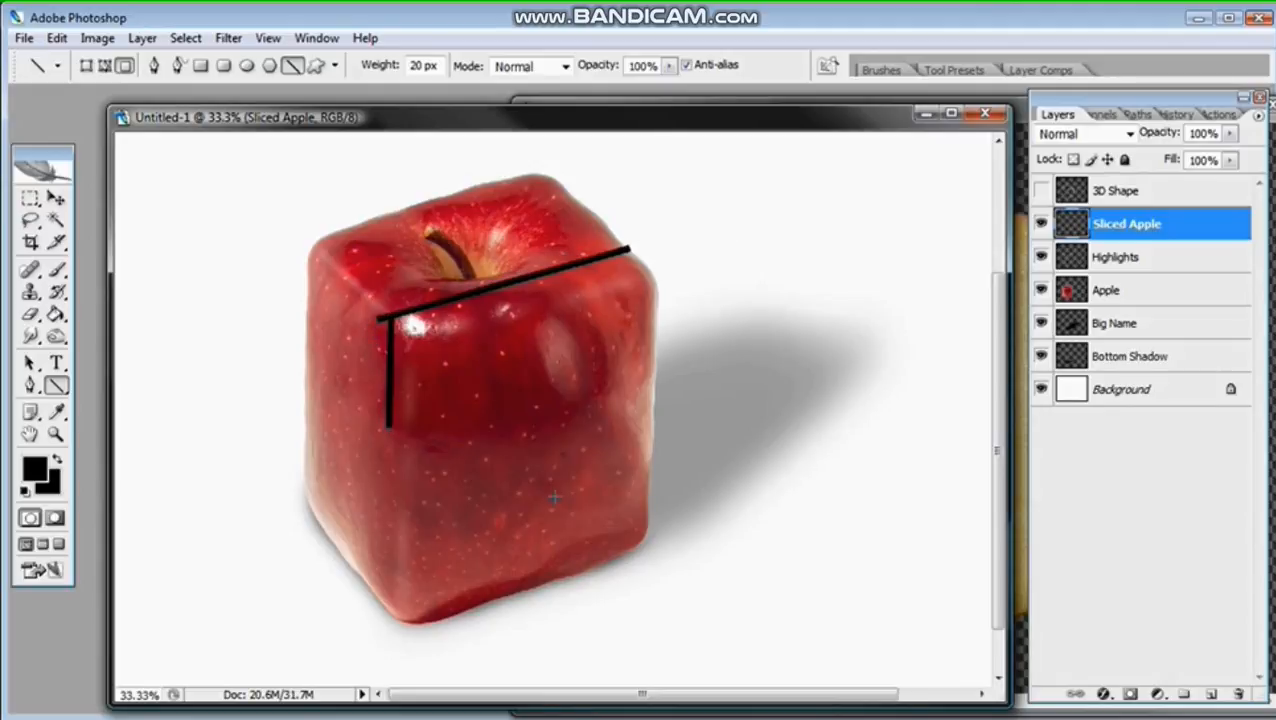
pyautogui.moveTo(385, 319); pyautogui.dragTo(385, 440)
pyautogui.hotkey('ctrl', 'alt', 'z')
pyautogui.hotkey('ctrl', 'alt', 'z')
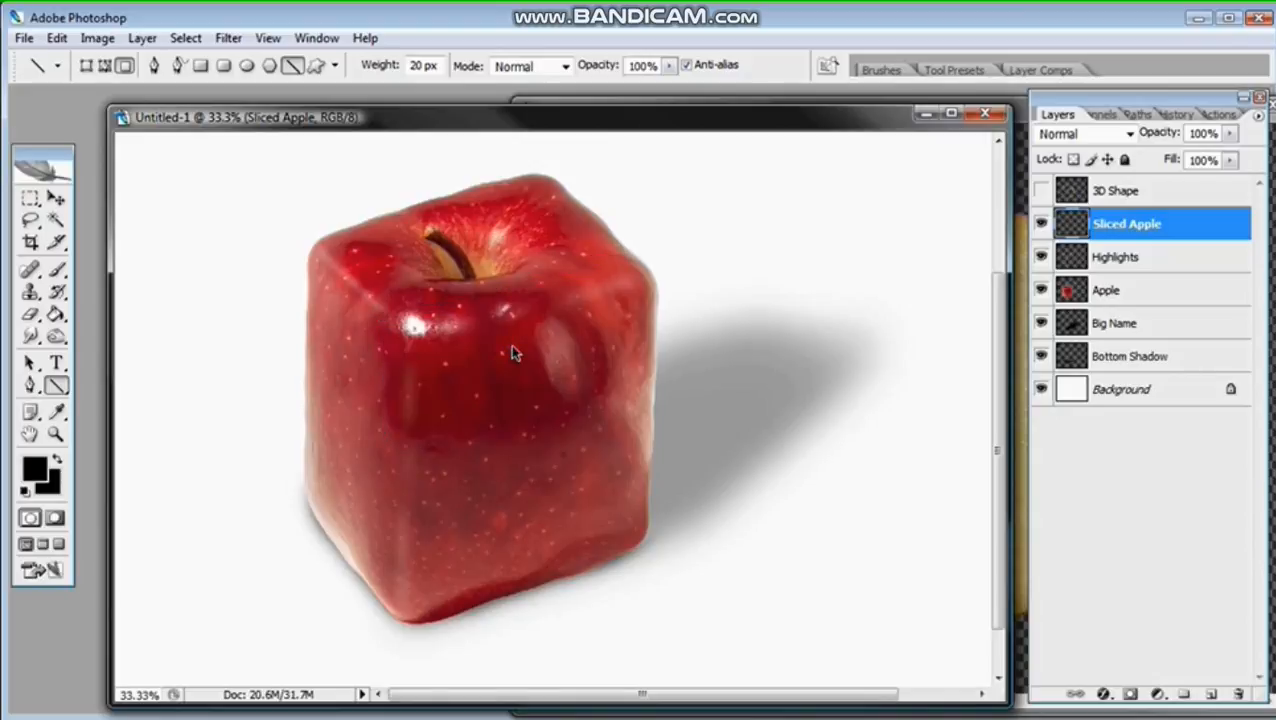
# Step: Draw a freehand Lasso selection around the front face of the square apple, following its edges
pyautogui.click(30, 220)
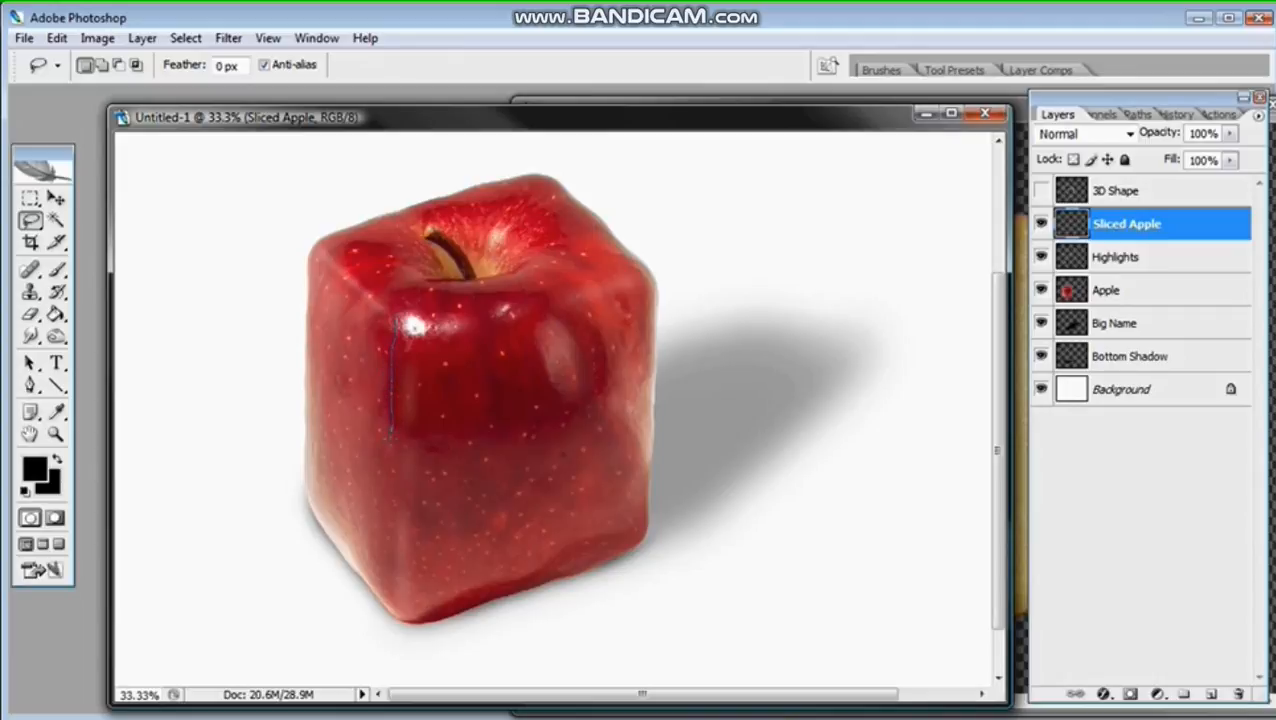
pyautogui.moveTo(387, 472); pyautogui.dragTo(389, 487)
pyautogui.moveTo(384, 600); pyautogui.dragTo(393, 618)
pyautogui.moveTo(430, 621)
pyautogui.mouseDown()
pyautogui.moveTo(570, 577)
pyautogui.moveTo(645, 531)
pyautogui.mouseUp()
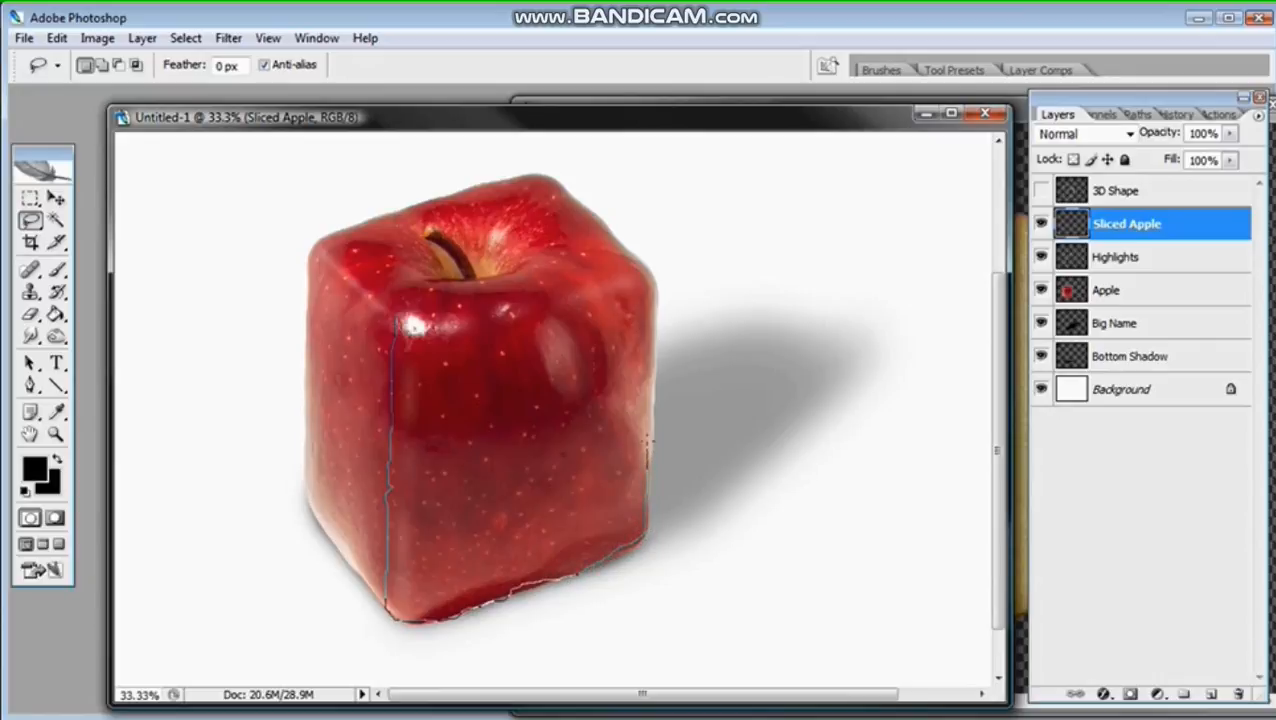
pyautogui.moveTo(648, 436); pyautogui.dragTo(653, 384)
pyautogui.moveTo(654, 290)
pyautogui.mouseDown()
pyautogui.moveTo(642, 253)
pyautogui.moveTo(553, 276)
pyautogui.mouseUp()
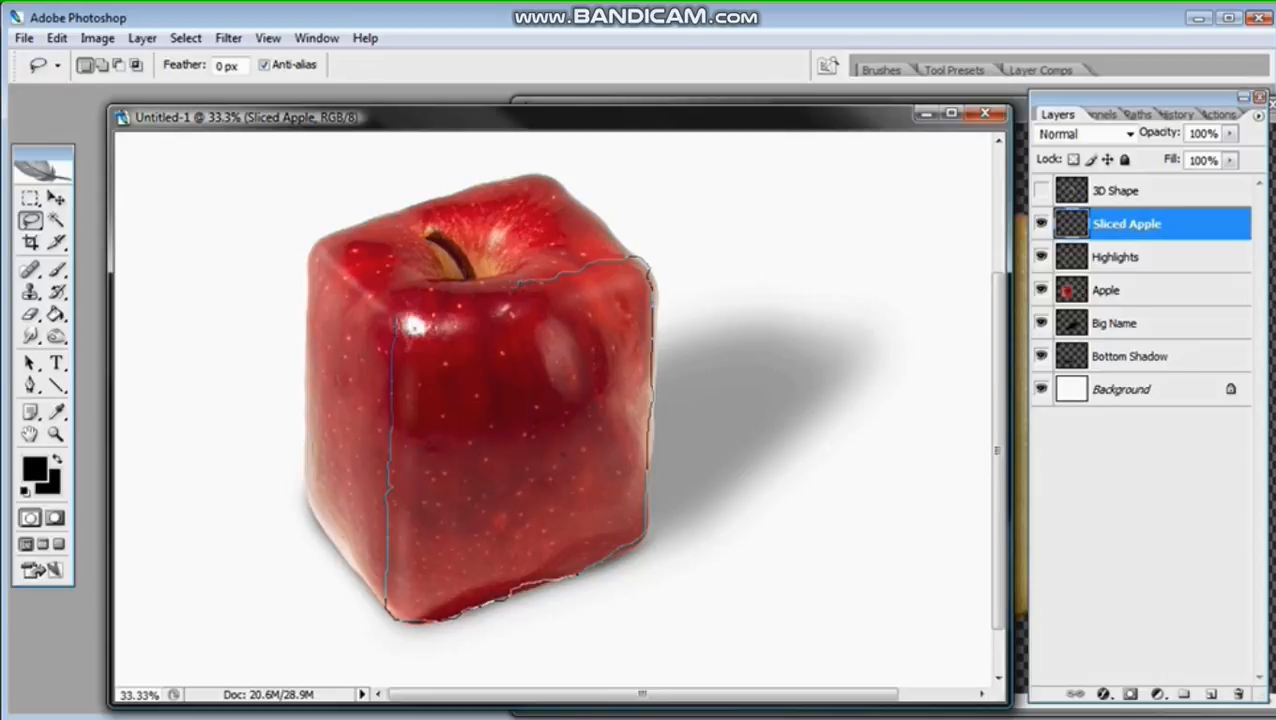
pyautogui.moveTo(452, 294); pyautogui.dragTo(395, 312)
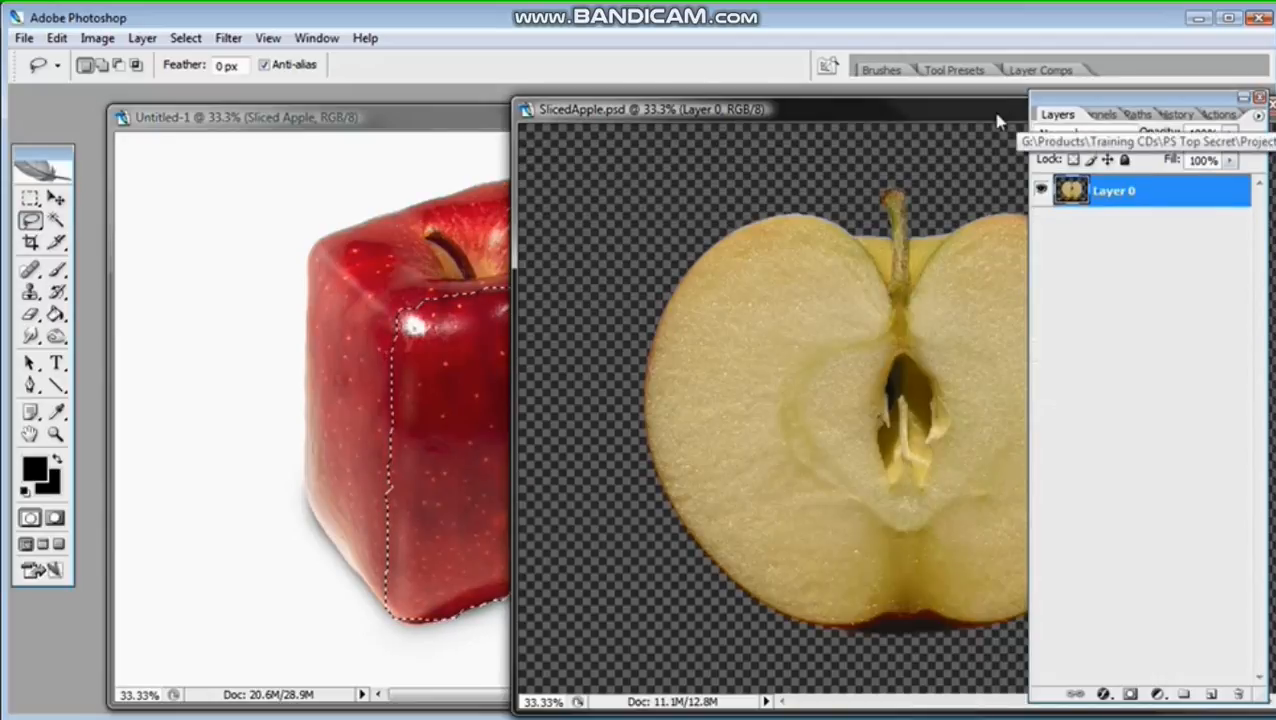
# Step: Copy the entire SlicedApple.psd image and close that document
pyautogui.moveTo(1002, 118); pyautogui.dragTo(661, 125)
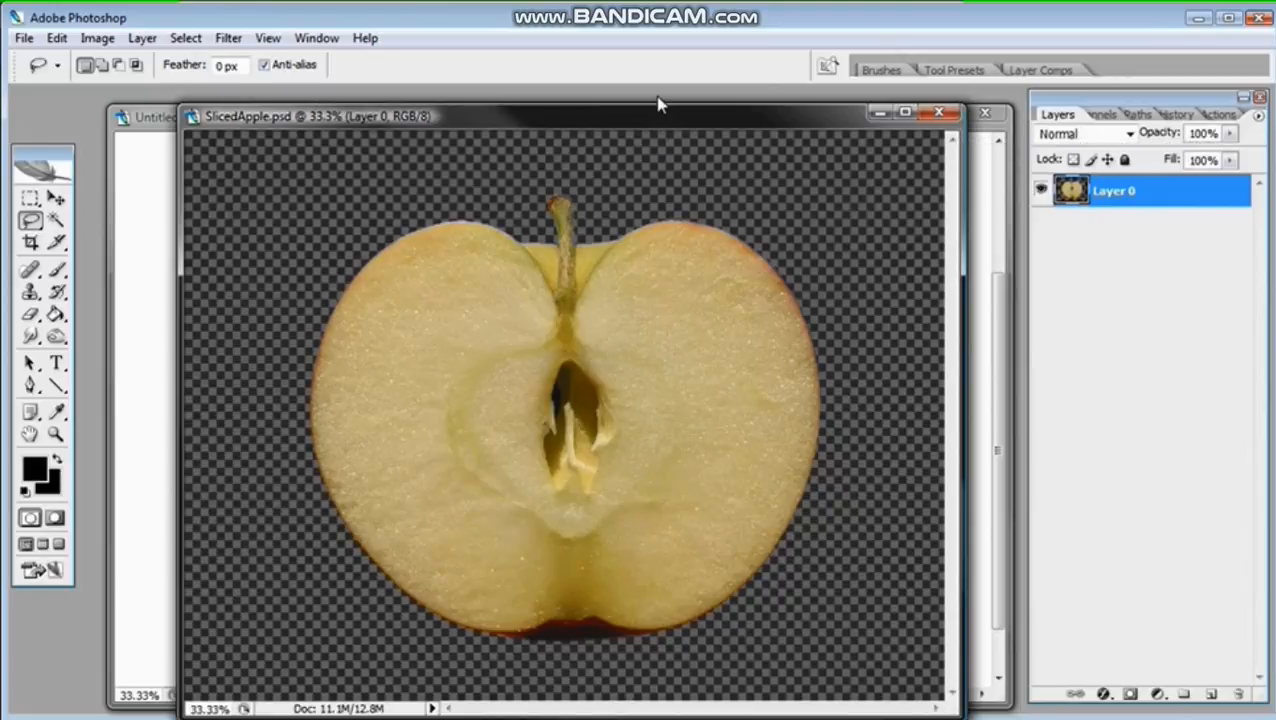
pyautogui.click(185, 38)
pyautogui.click(194, 61)
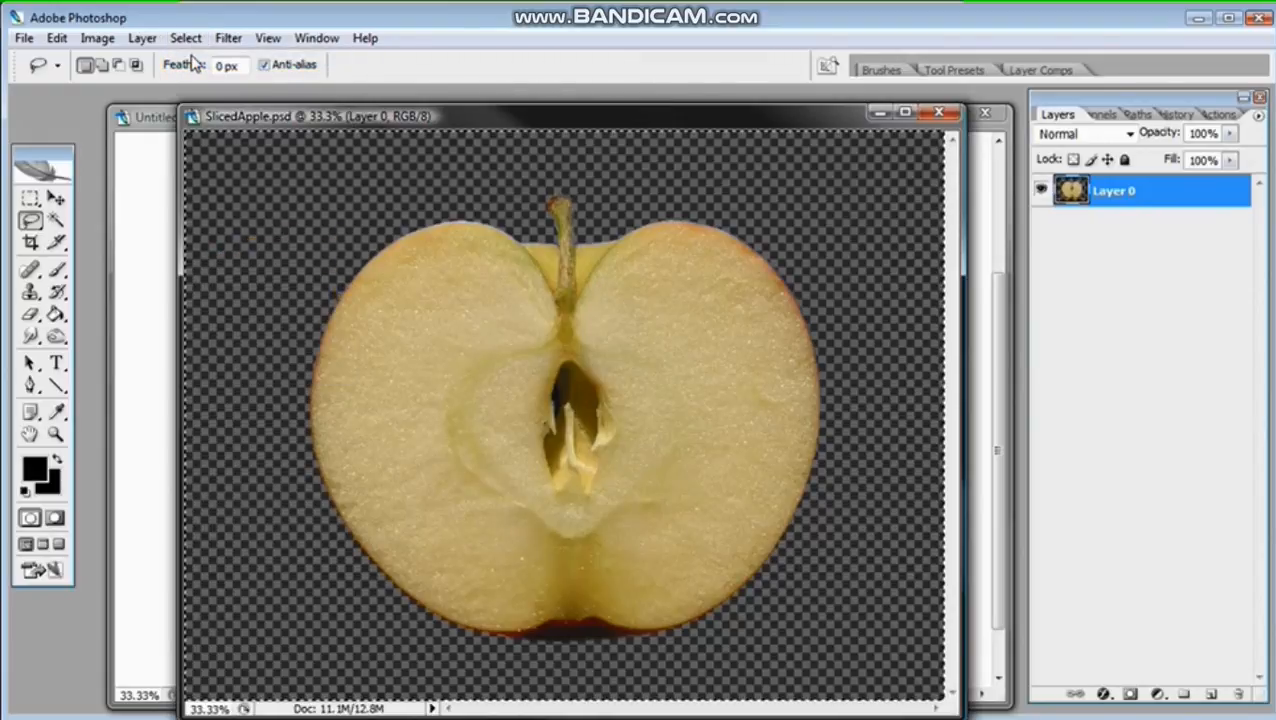
pyautogui.click(57, 38)
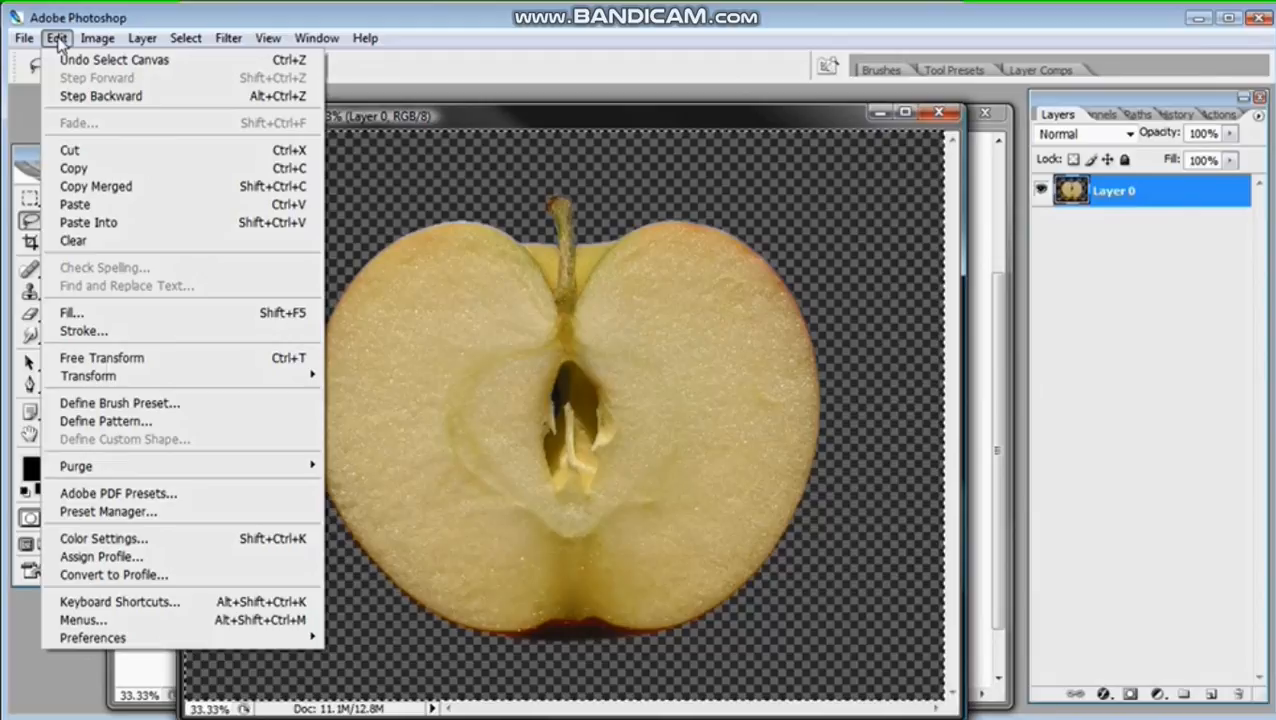
pyautogui.click(80, 168)
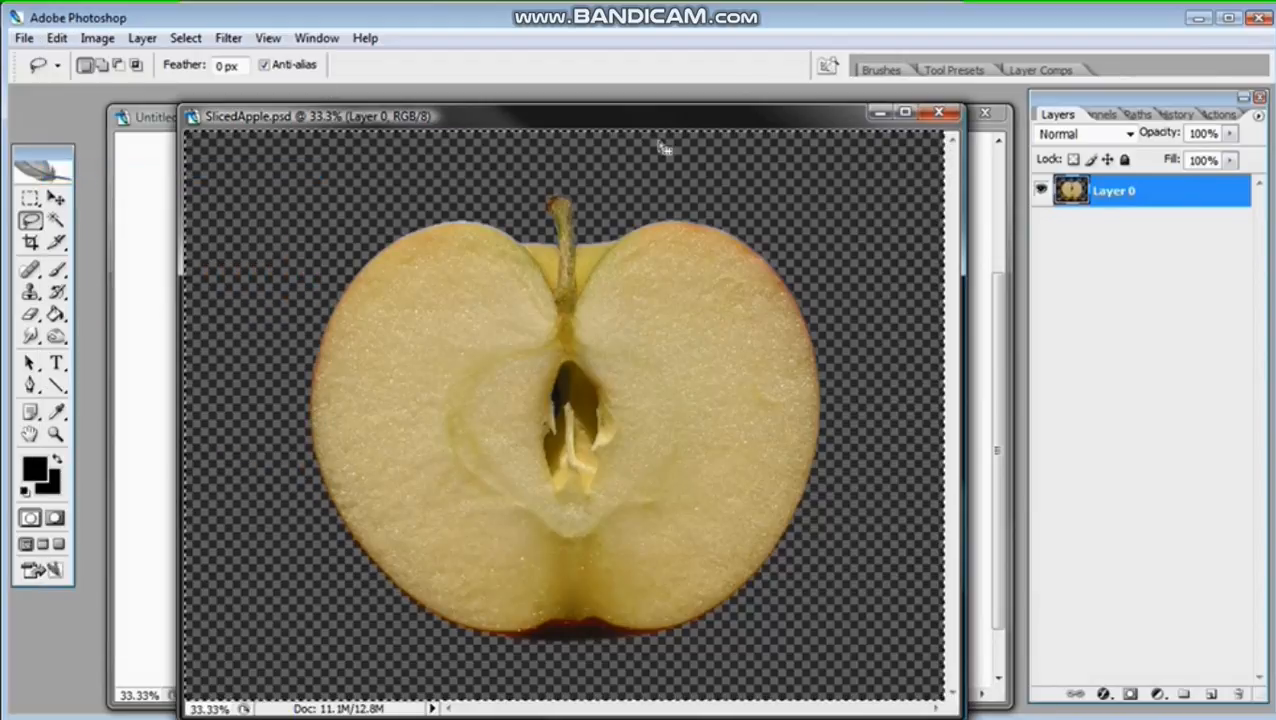
pyautogui.click(937, 112)
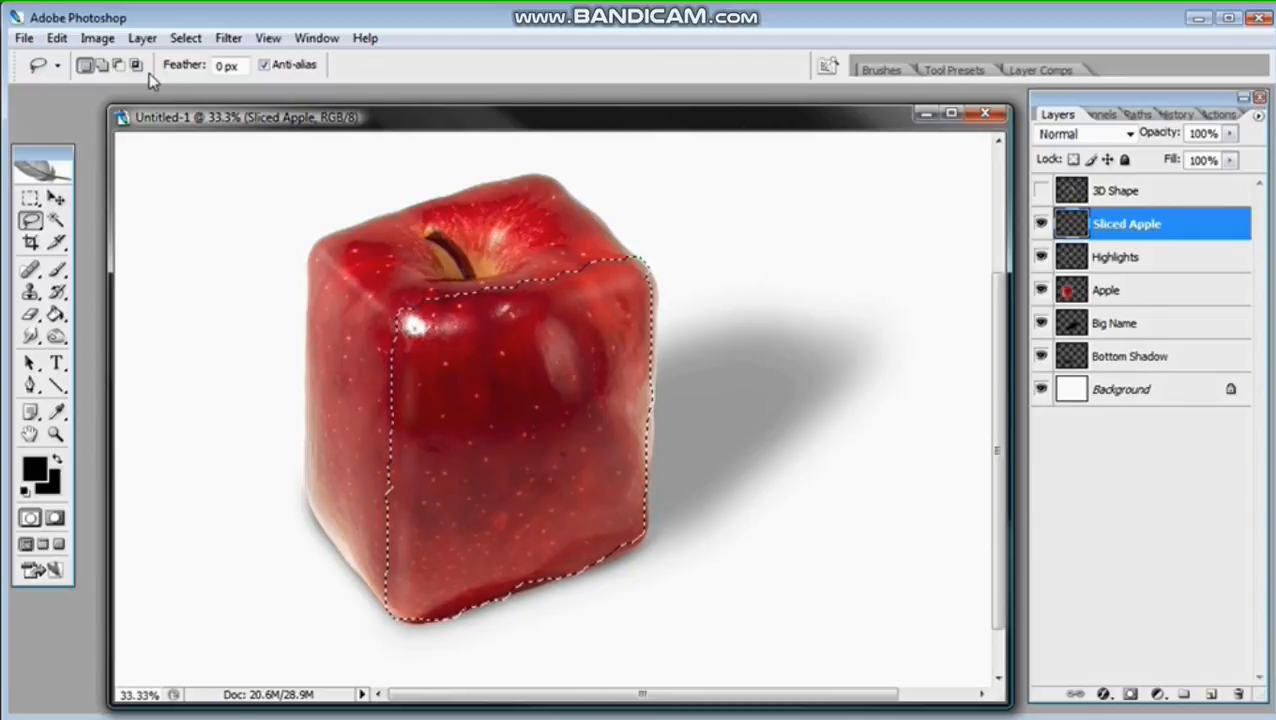
# Step: Paste the copied slice into the front-face selection and shift it slightly up and left within the mask
pyautogui.click(57, 38)
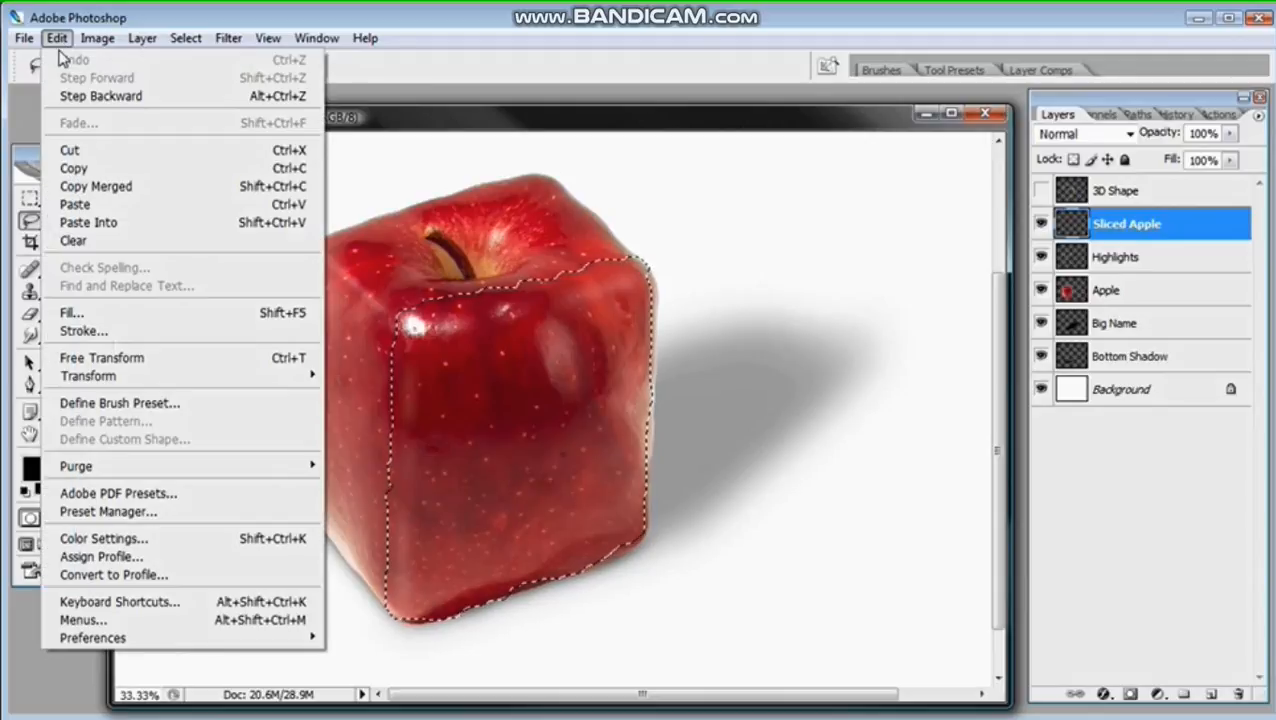
pyautogui.click(78, 224)
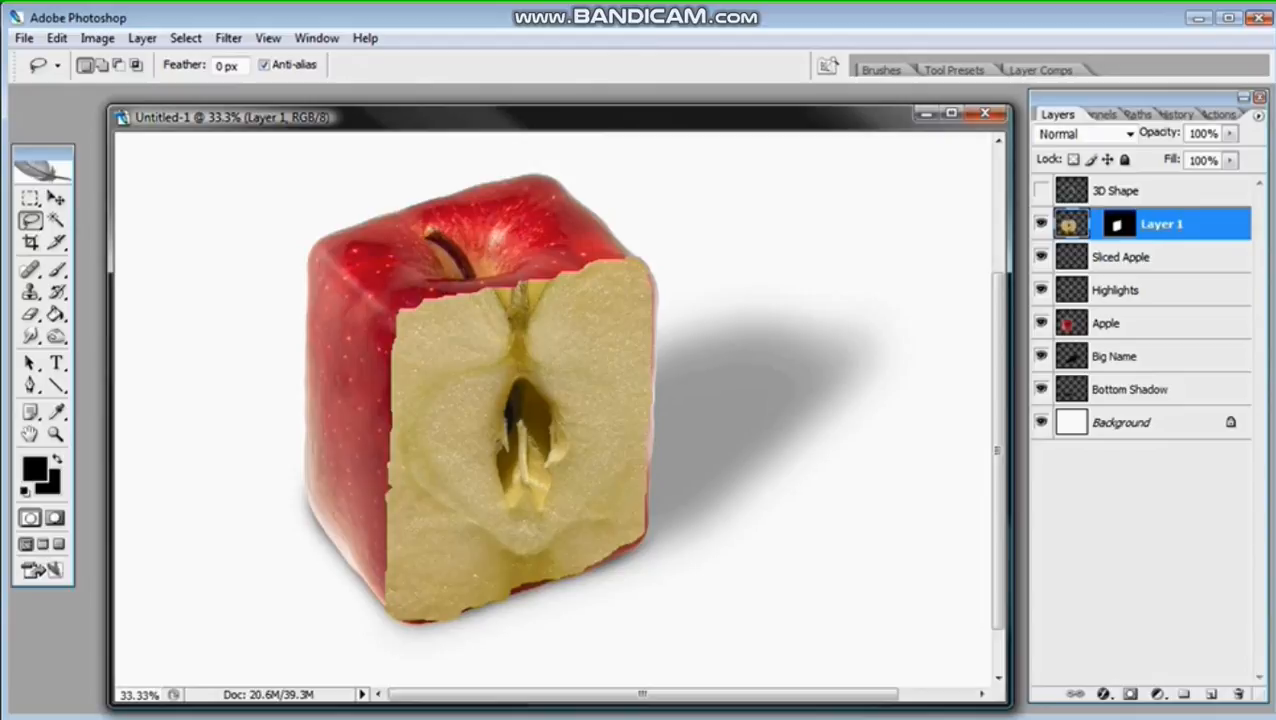
pyautogui.hotkey('ctrl', '-')
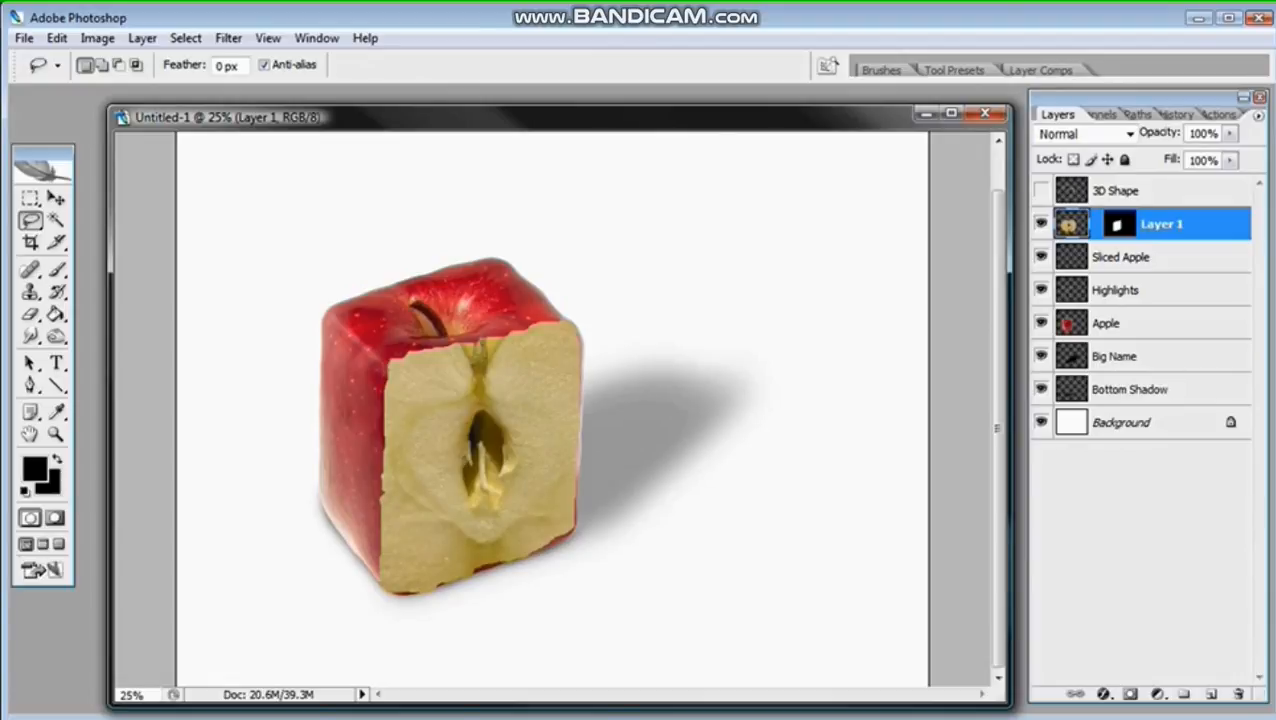
pyautogui.click(55, 198)
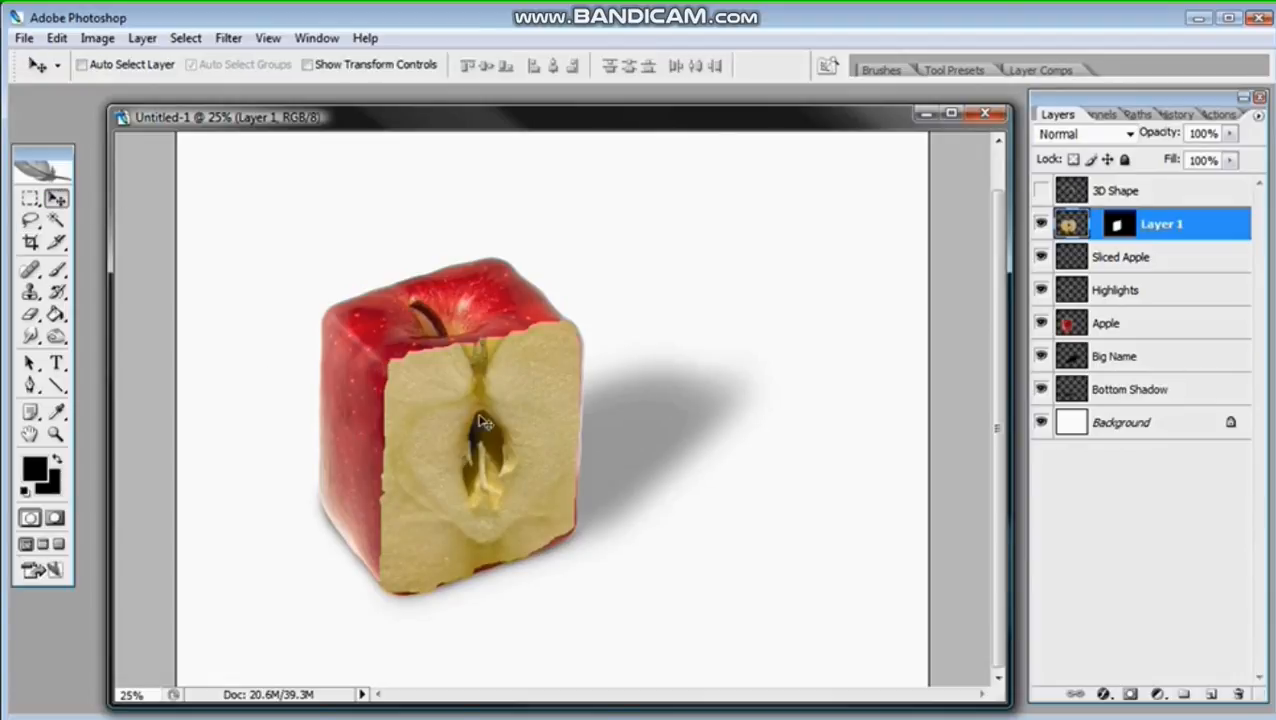
pyautogui.moveTo(463, 401)
pyautogui.mouseDown()
pyautogui.moveTo(436, 424)
pyautogui.moveTo(484, 370)
pyautogui.moveTo(453, 394)
pyautogui.mouseUp()
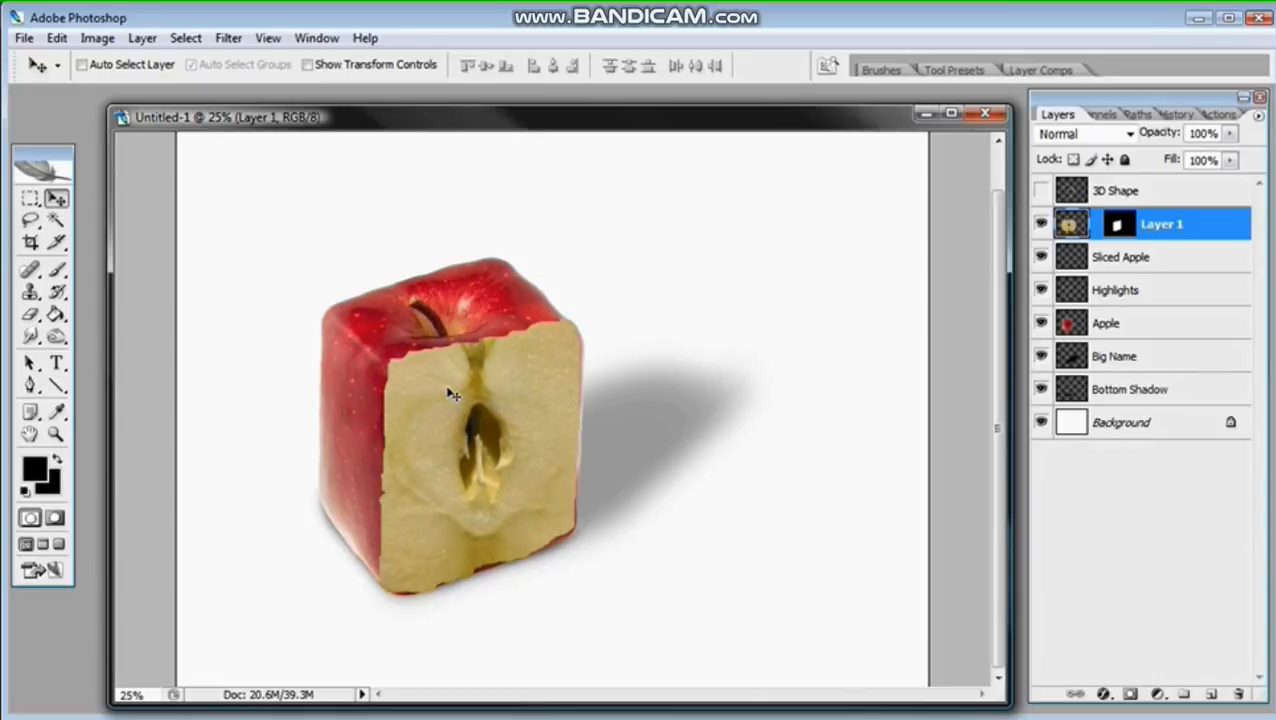
pyautogui.moveTo(453, 394)
pyautogui.mouseDown()
pyautogui.moveTo(456, 370)
pyautogui.moveTo(445, 387)
pyautogui.mouseUp()
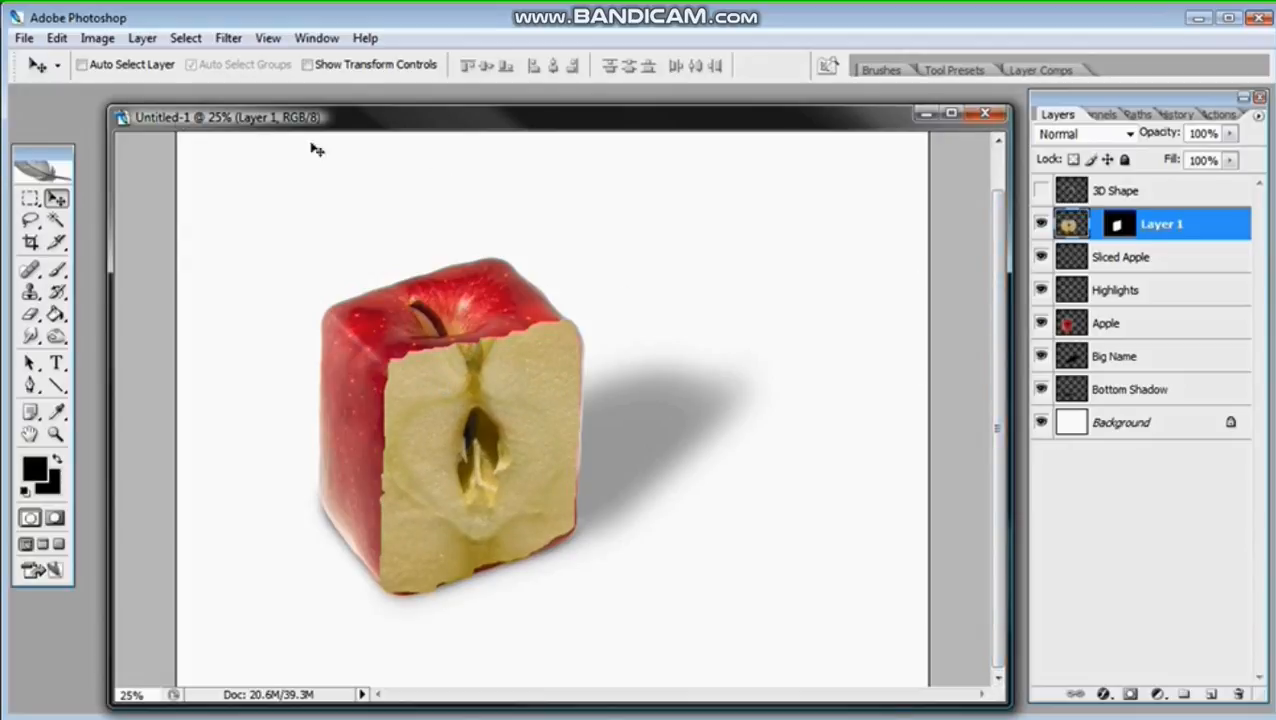
# Step: Scale the pasted apple slice proportionally to 88.1% in width and height
pyautogui.click(66, 40)
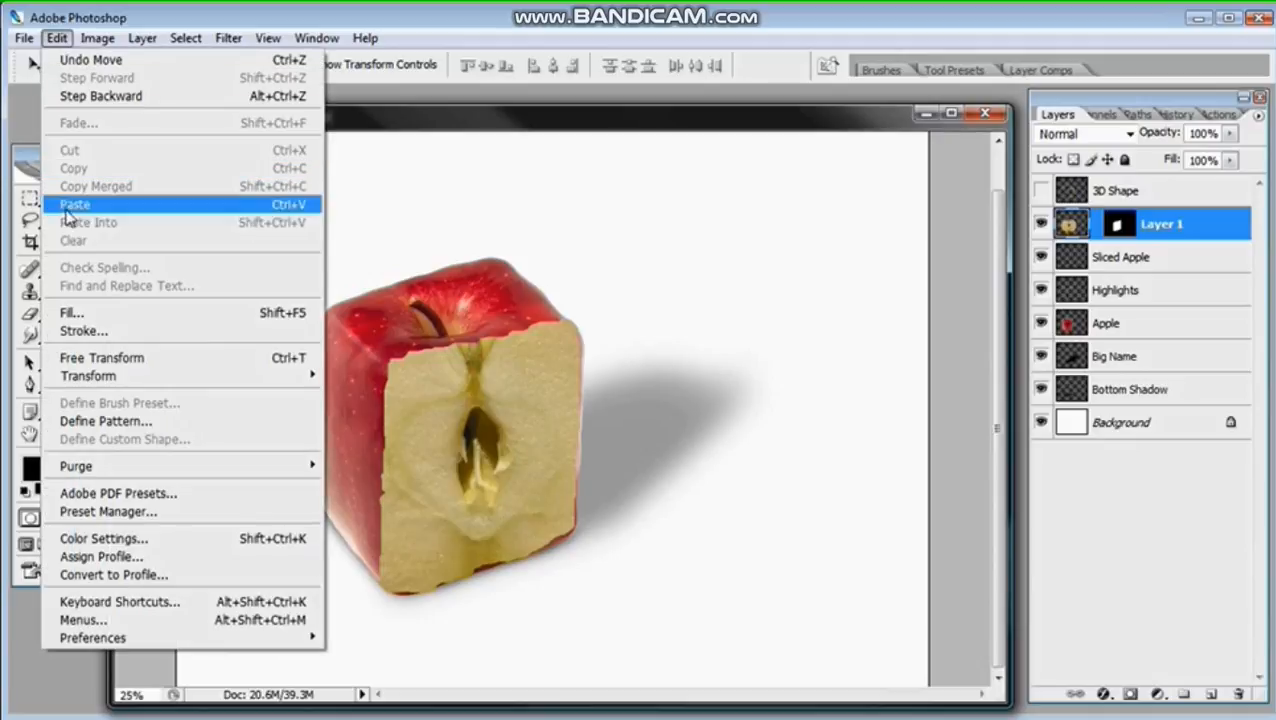
pyautogui.moveTo(152, 385)
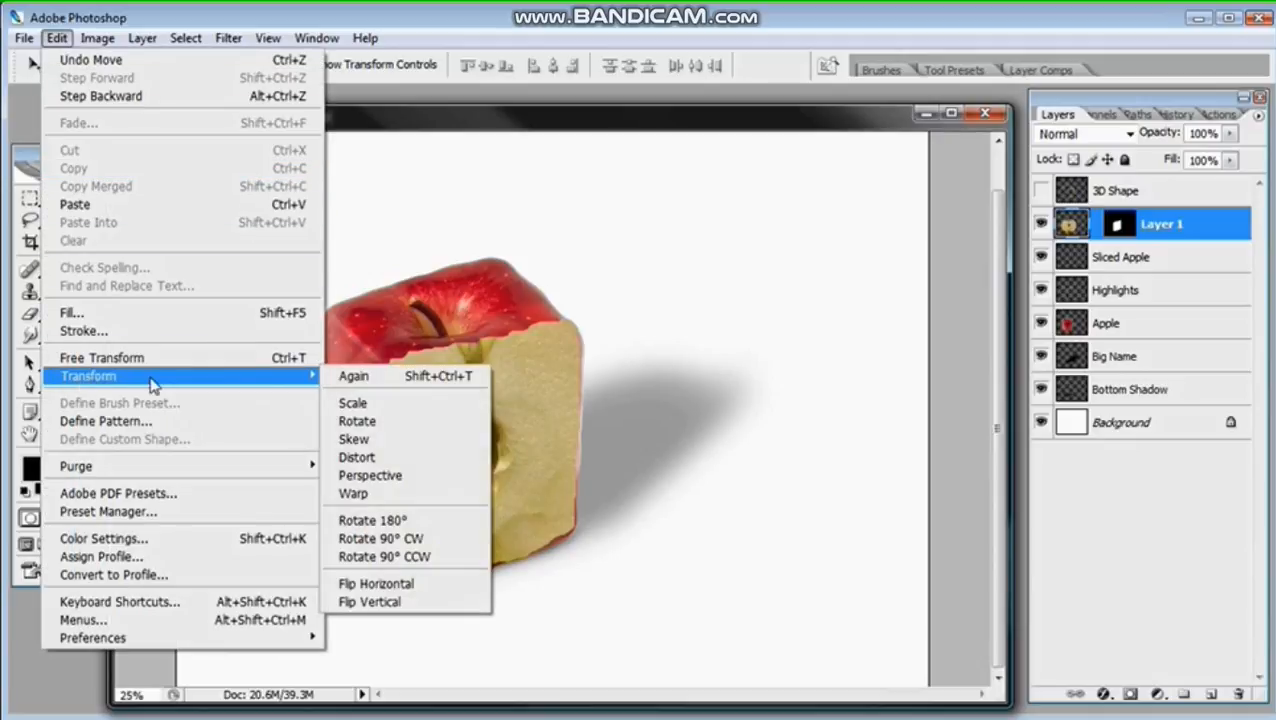
pyautogui.click(354, 403)
pyautogui.moveTo(677, 621); pyautogui.dragTo(649, 604)
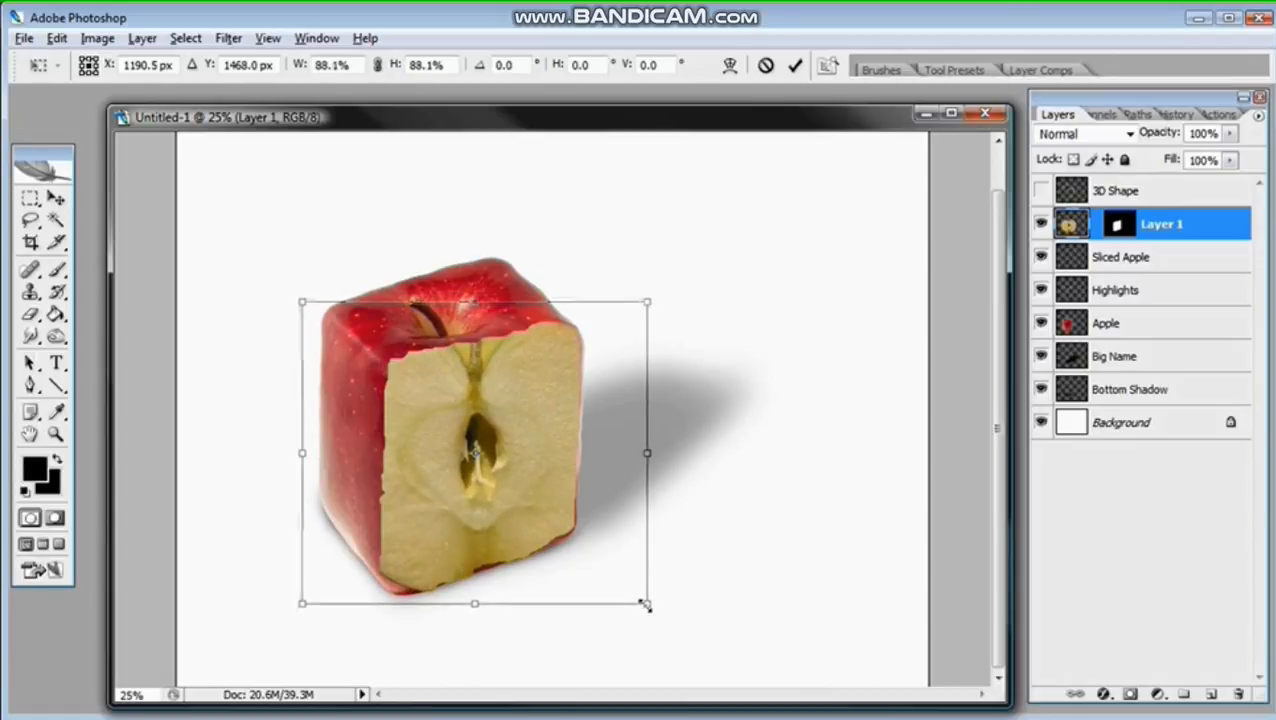
# Step: Distort the pasted apple slice by its corners and edges to follow the front face's perspective, about 78% wide and 94% high
pyautogui.click(57, 39)
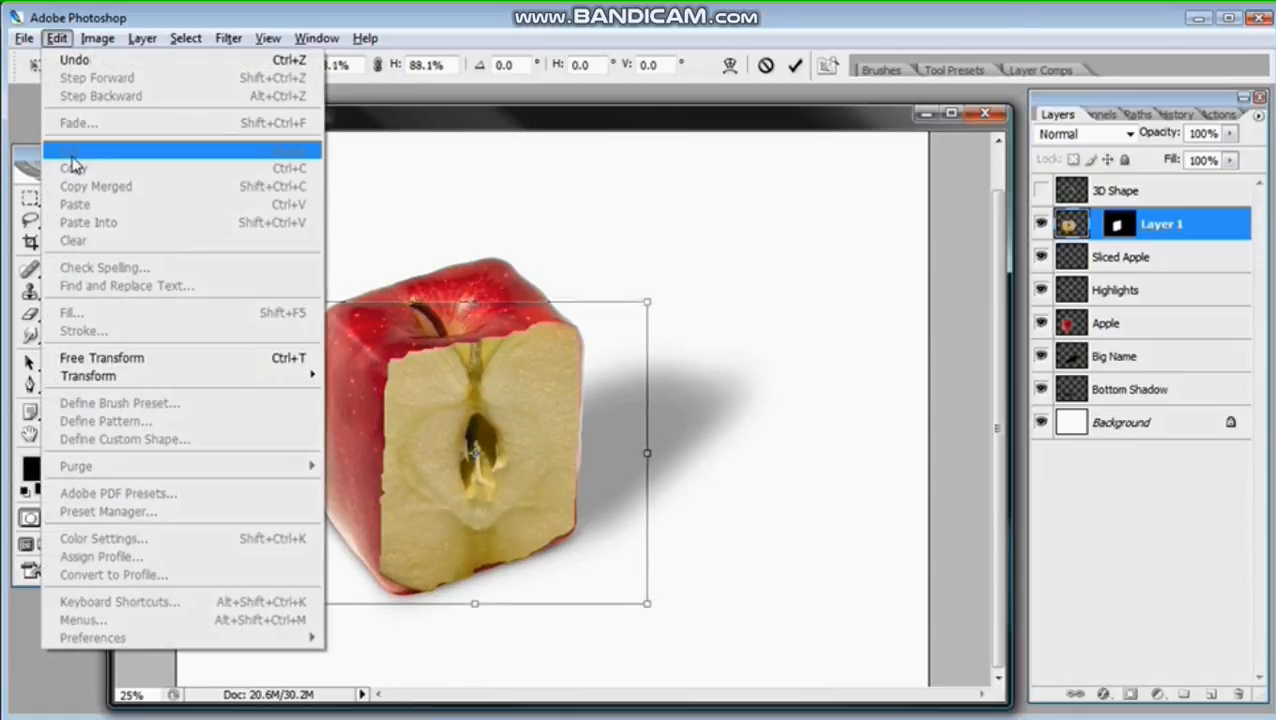
pyautogui.moveTo(260, 380)
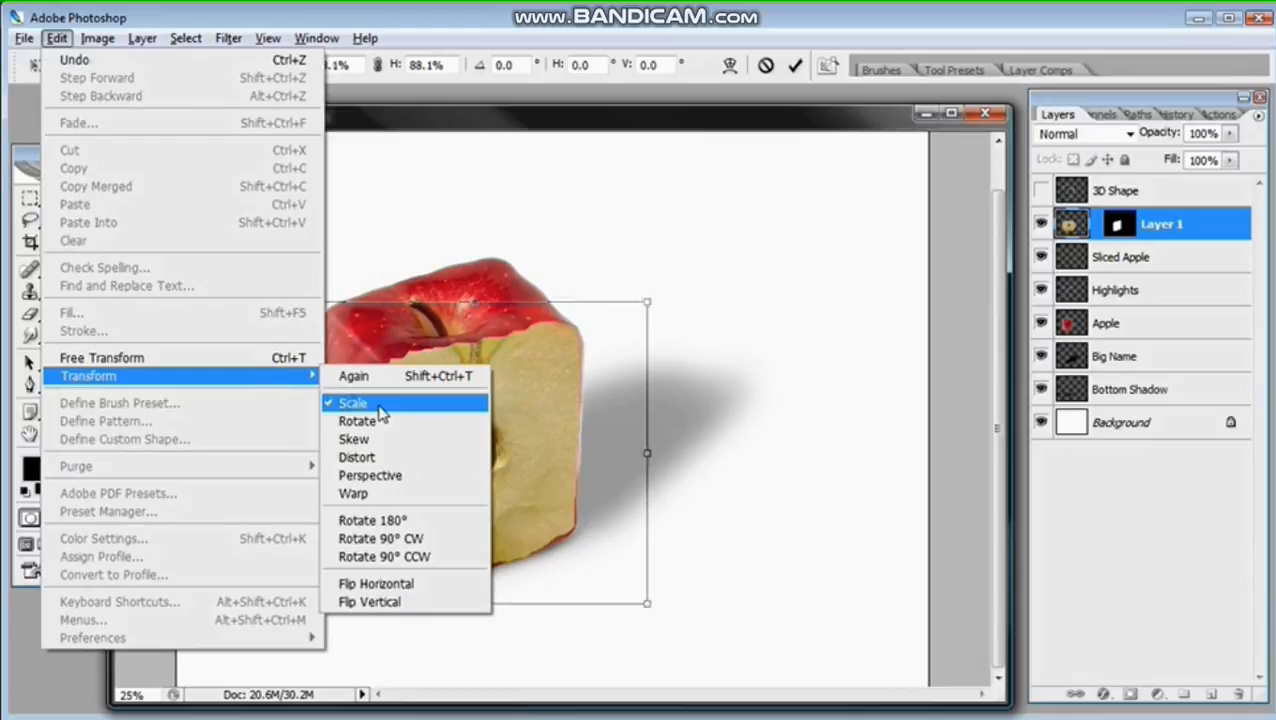
pyautogui.click(386, 457)
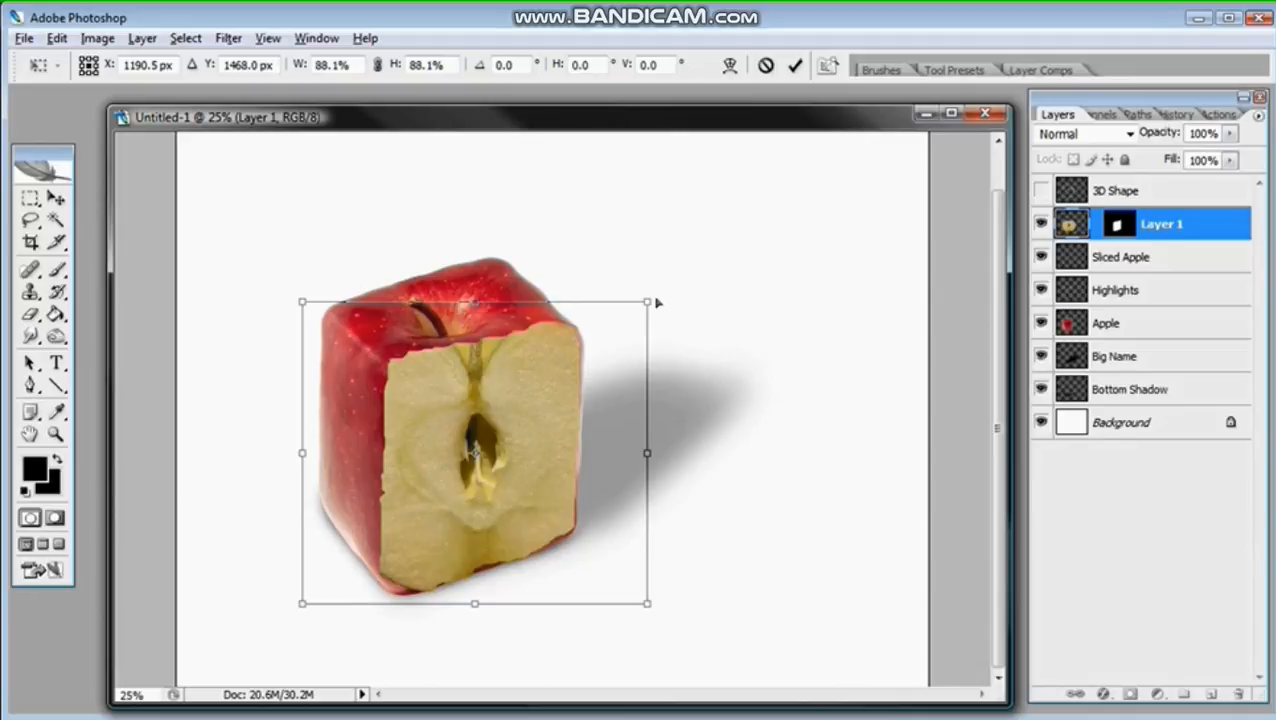
pyautogui.moveTo(648, 306); pyautogui.dragTo(635, 302)
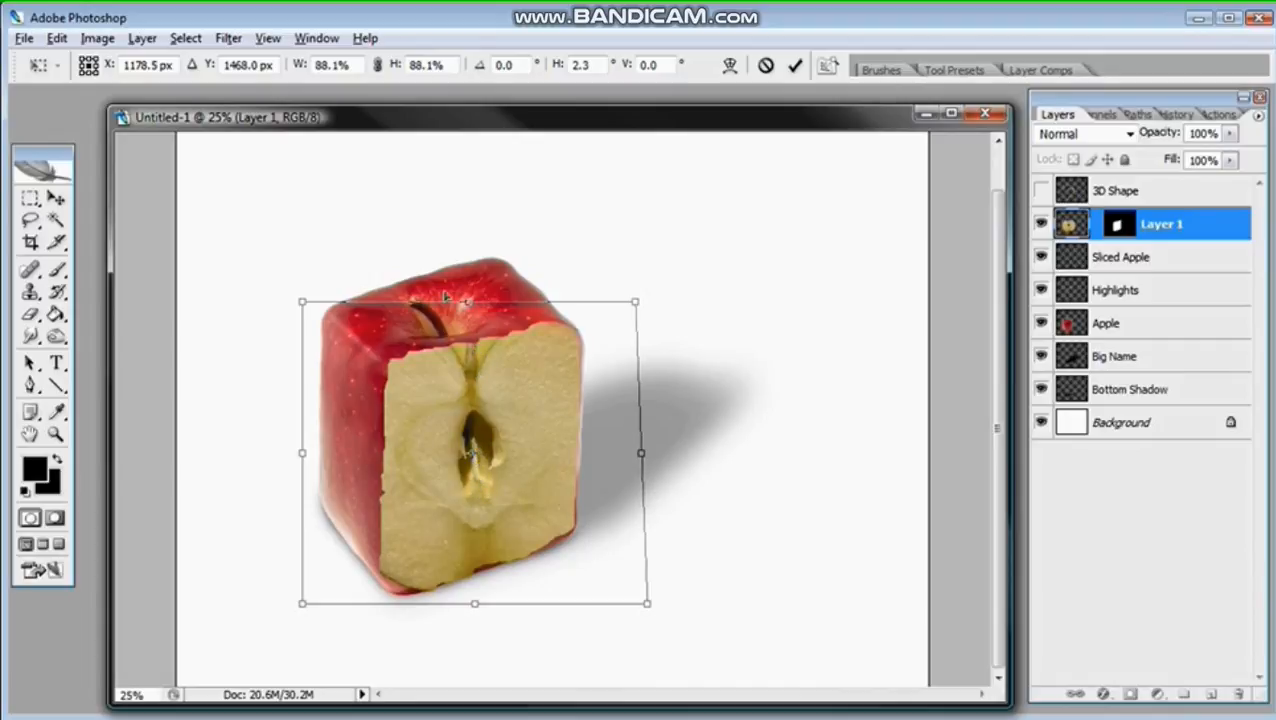
pyautogui.moveTo(647, 603); pyautogui.dragTo(620, 589)
pyautogui.moveTo(303, 303); pyautogui.dragTo(285, 328)
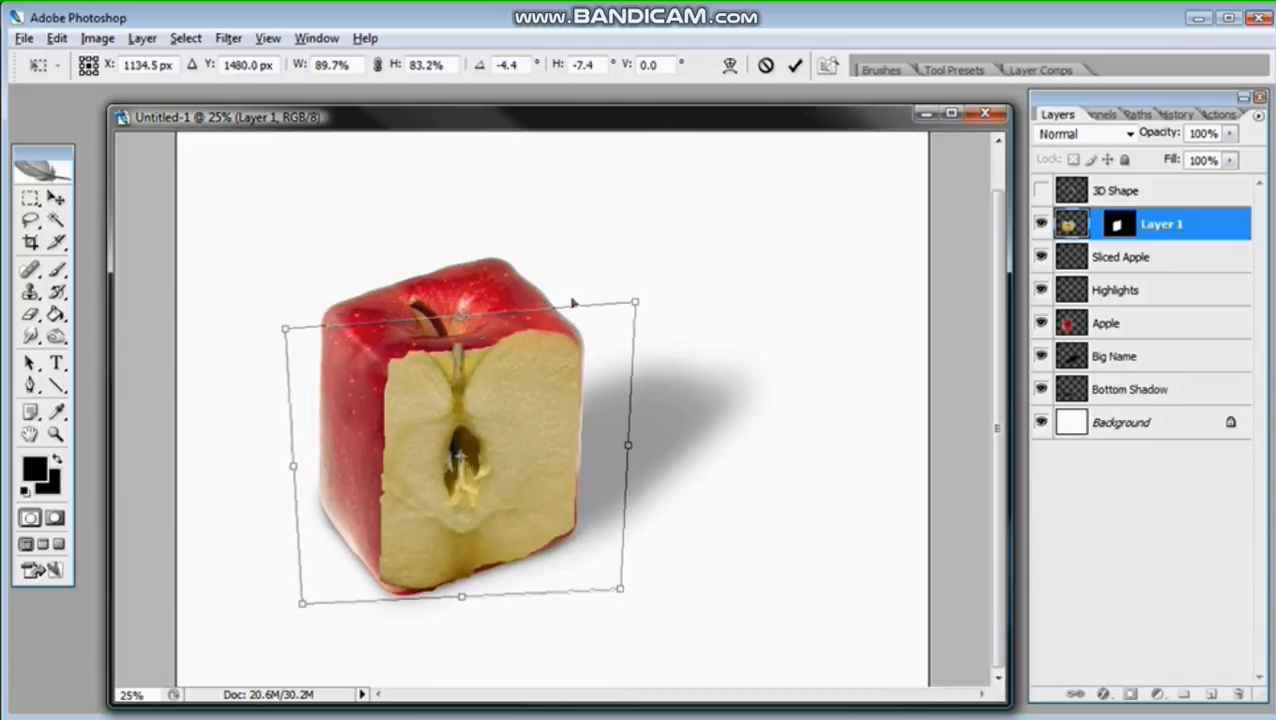
pyautogui.moveTo(638, 302)
pyautogui.mouseDown()
pyautogui.moveTo(649, 259)
pyautogui.moveTo(623, 289)
pyautogui.mouseUp()
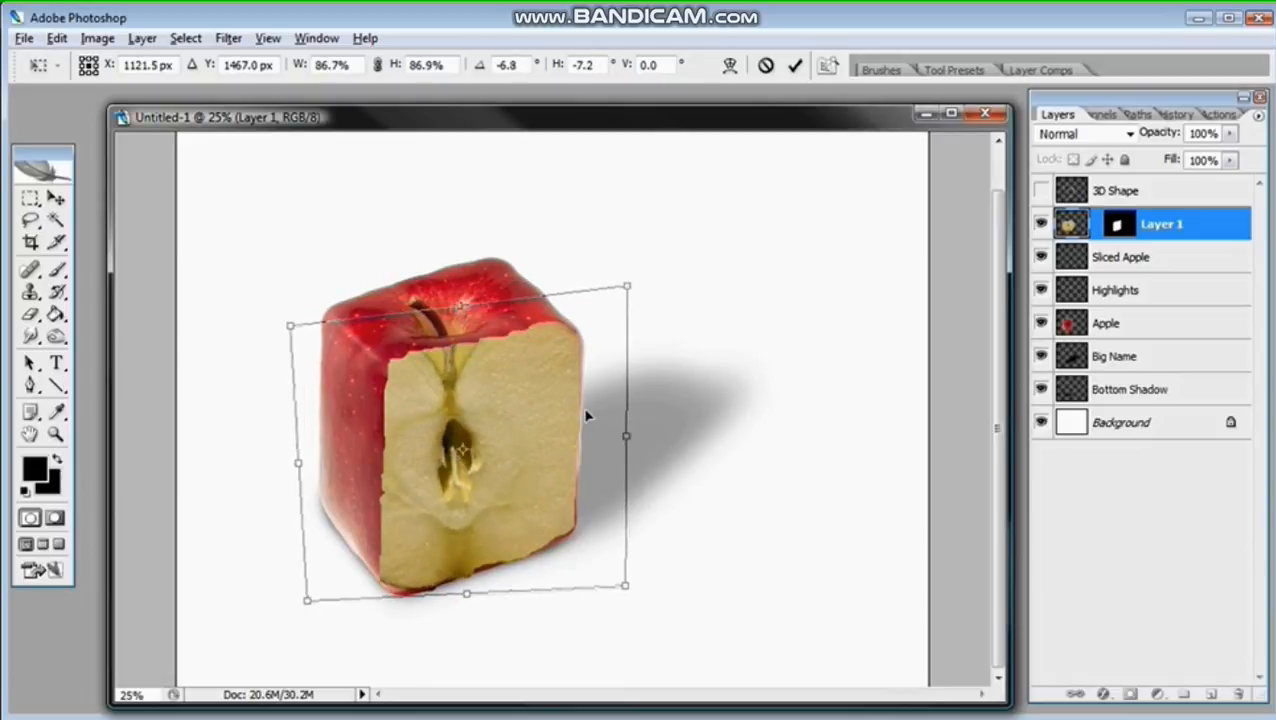
pyautogui.moveTo(590, 419)
pyautogui.mouseDown()
pyautogui.moveTo(594, 404)
pyautogui.moveTo(591, 422)
pyautogui.mouseUp()
pyautogui.moveTo(318, 606); pyautogui.dragTo(307, 656)
pyautogui.moveTo(638, 436); pyautogui.dragTo(604, 426)
pyautogui.moveTo(578, 465); pyautogui.dragTo(590, 449)
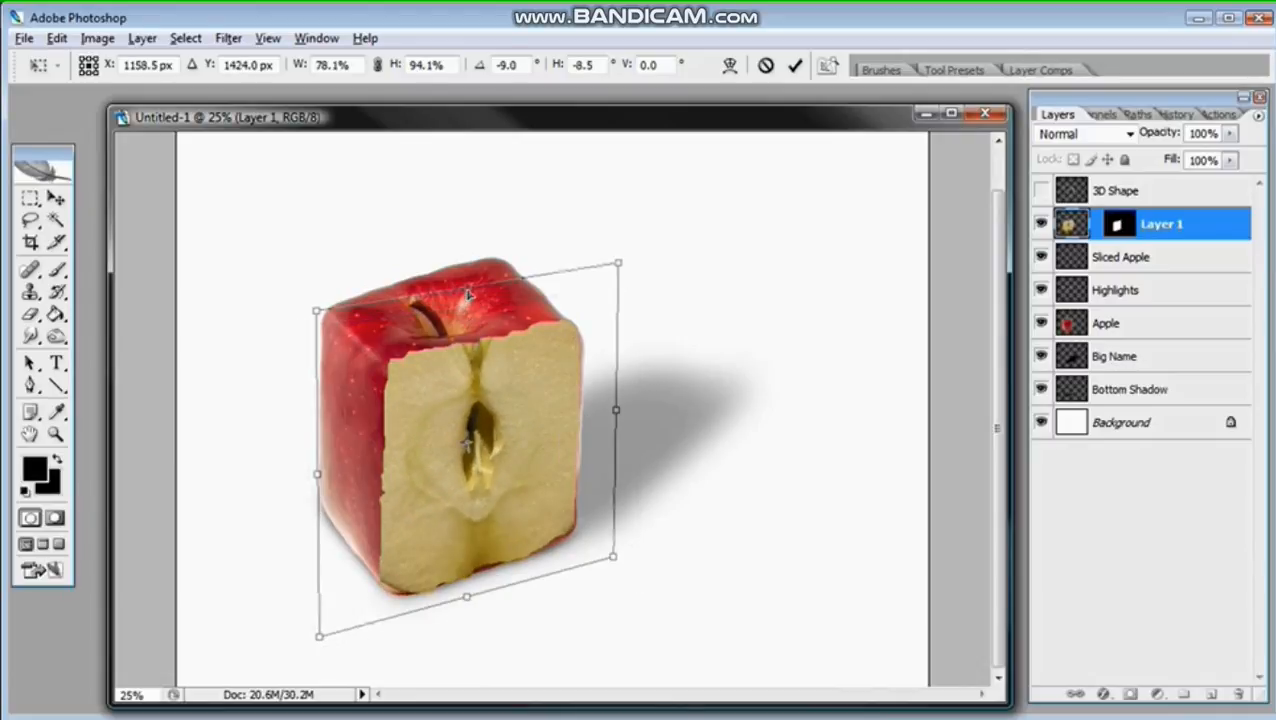
# Step: Refine the slice's distortion to about 77% width, 86% height and -20° rotation, and commit the transform
pyautogui.moveTo(467, 293); pyautogui.dragTo(467, 300)
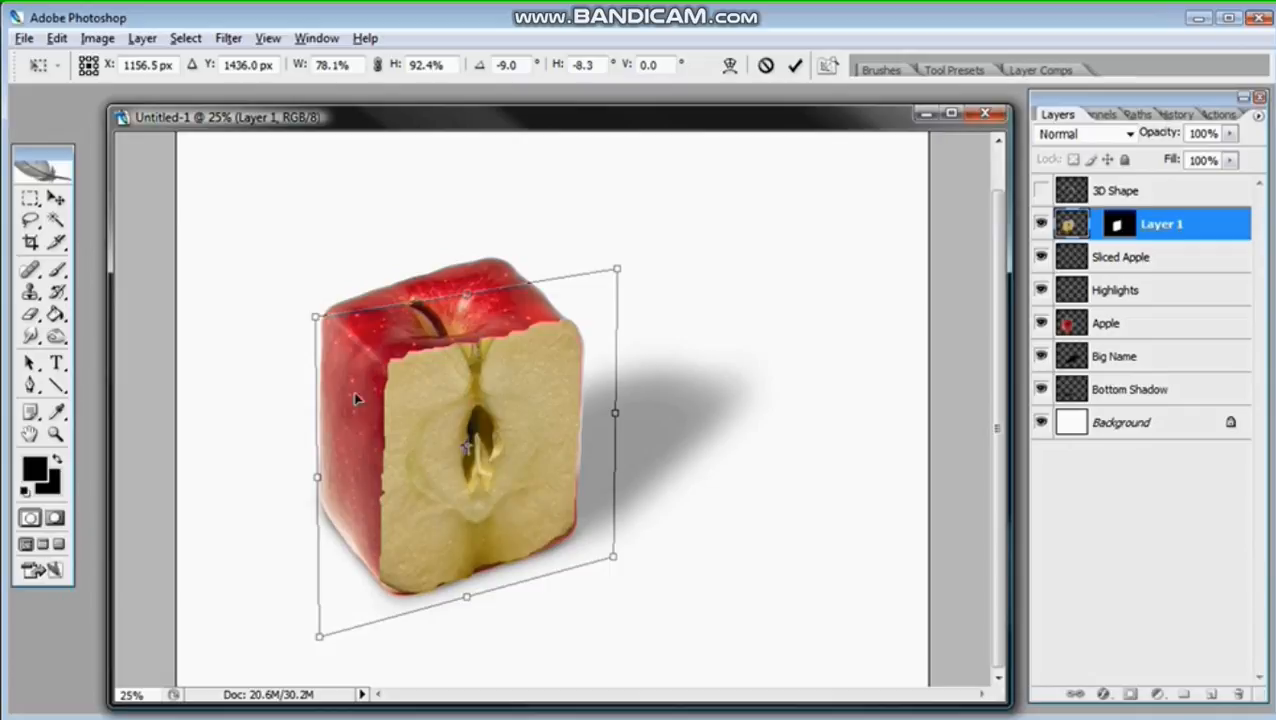
pyautogui.moveTo(316, 319)
pyautogui.mouseDown()
pyautogui.moveTo(308, 336)
pyautogui.moveTo(315, 322)
pyautogui.mouseUp()
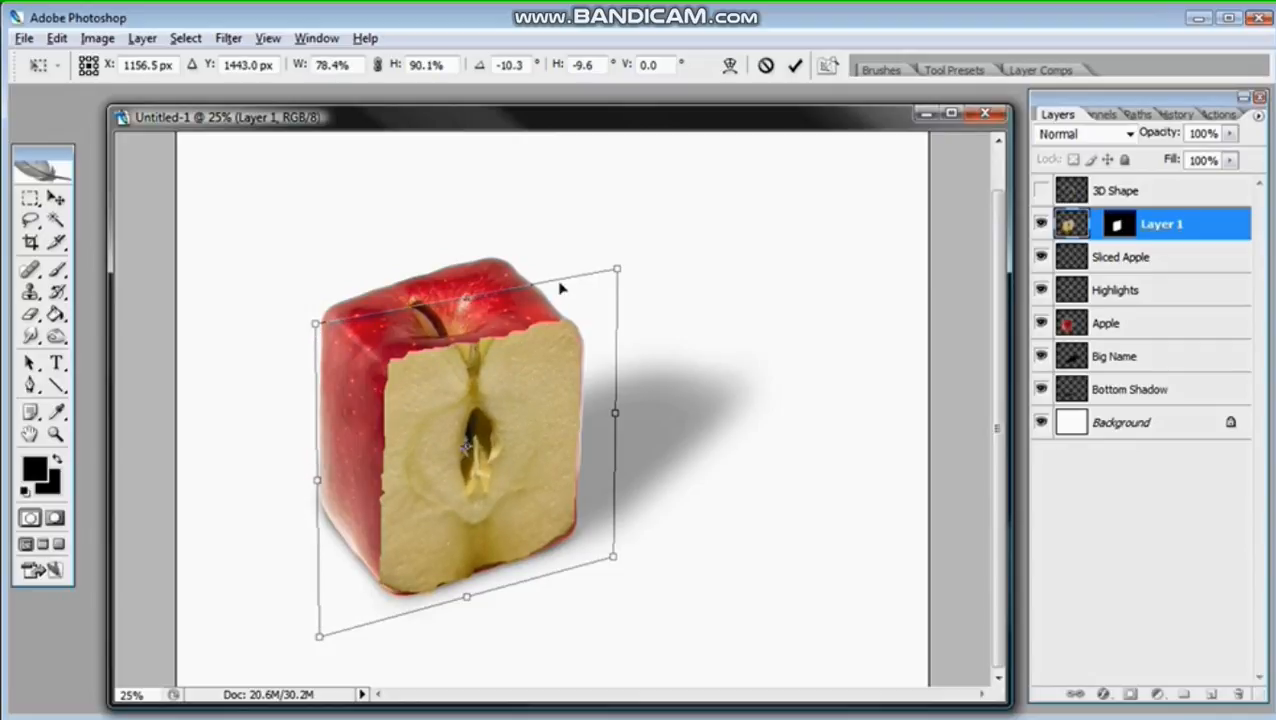
pyautogui.moveTo(617, 270)
pyautogui.mouseDown()
pyautogui.moveTo(609, 287)
pyautogui.moveTo(588, 279)
pyautogui.moveTo(605, 274)
pyautogui.mouseUp()
pyautogui.moveTo(562, 396); pyautogui.dragTo(563, 404)
pyautogui.moveTo(318, 635)
pyautogui.mouseDown()
pyautogui.moveTo(305, 658)
pyautogui.moveTo(329, 650)
pyautogui.mouseUp()
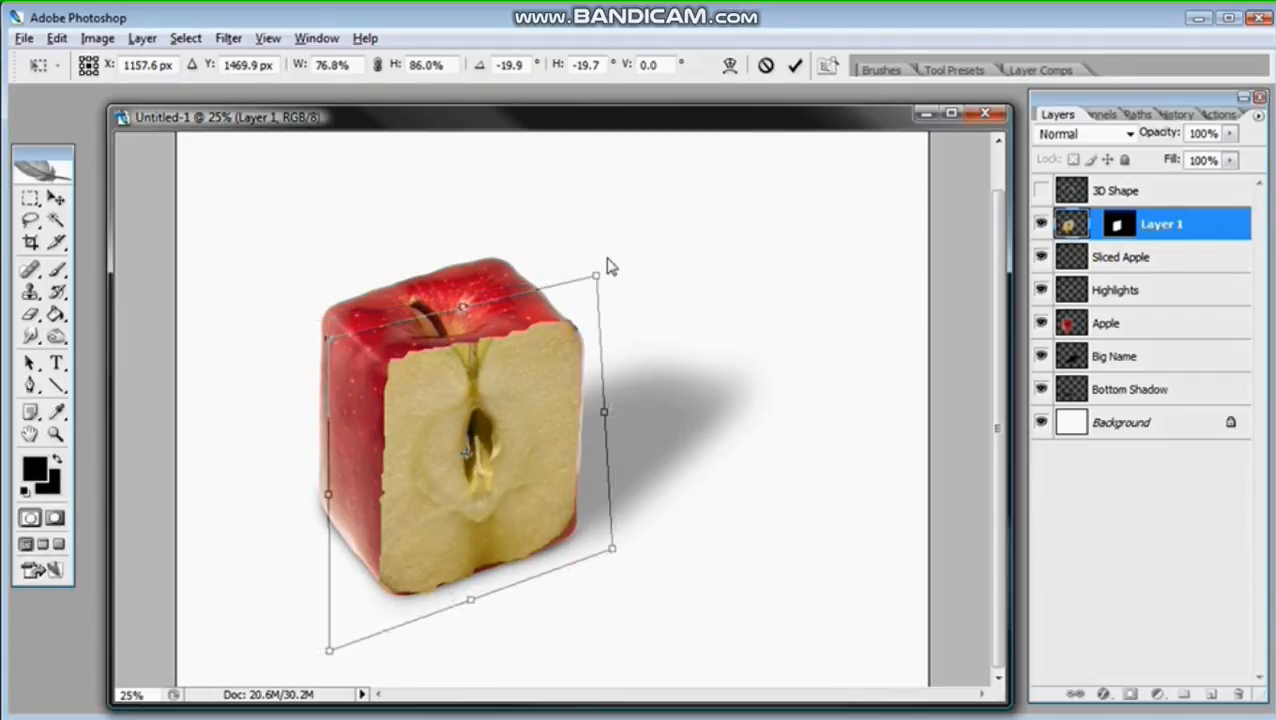
pyautogui.press('Return')
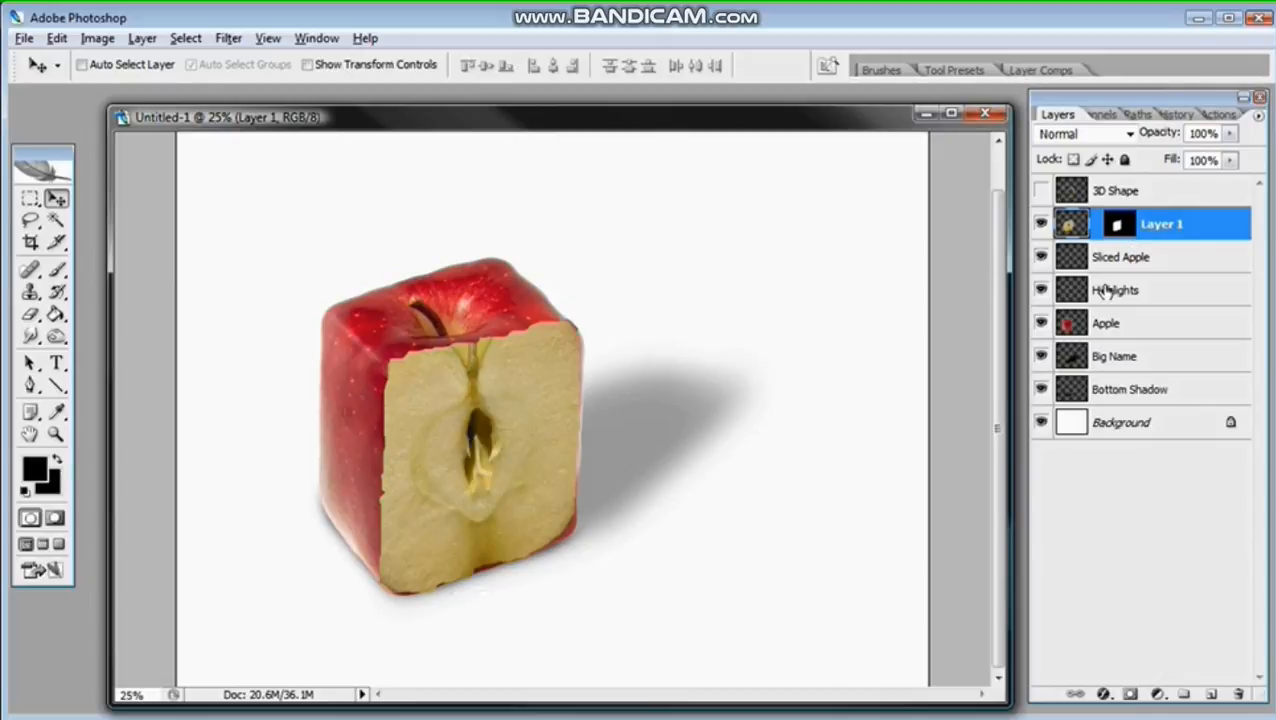
# Step: Delete the empty Sliced Apple layer beneath the pasted slice layer
pyautogui.press('z')
pyautogui.click(536, 442)
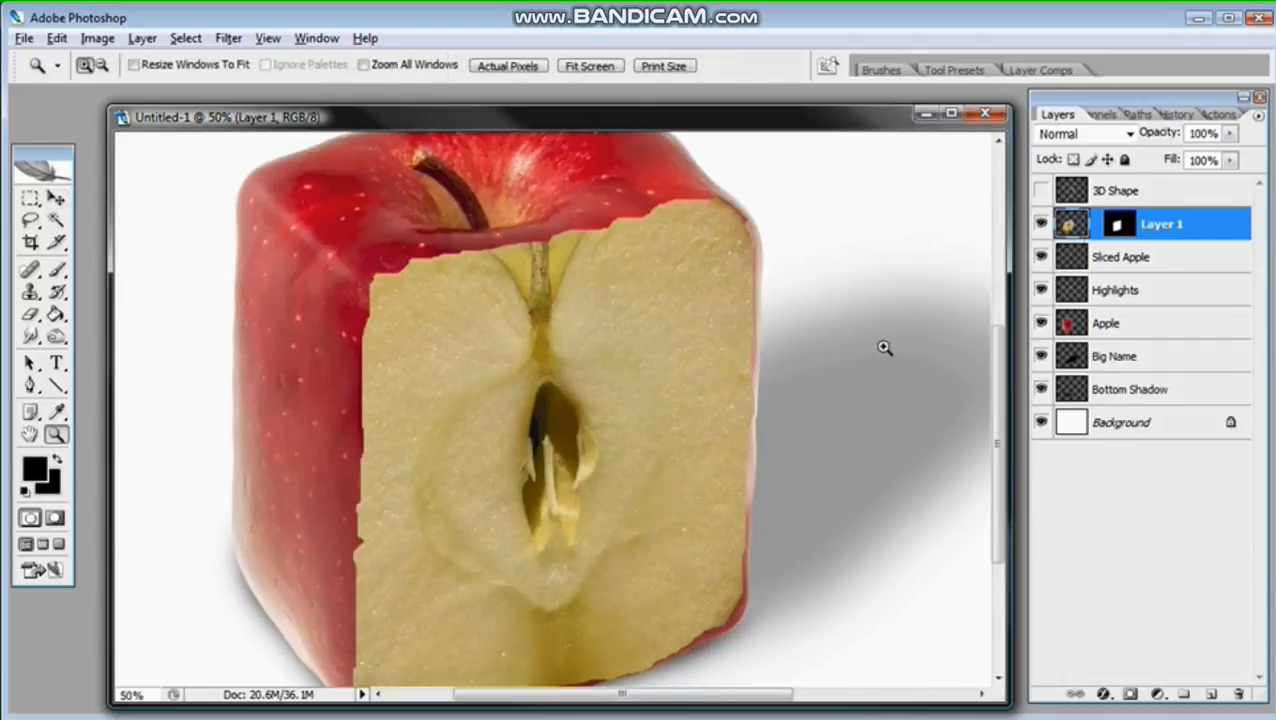
pyautogui.click(1072, 260)
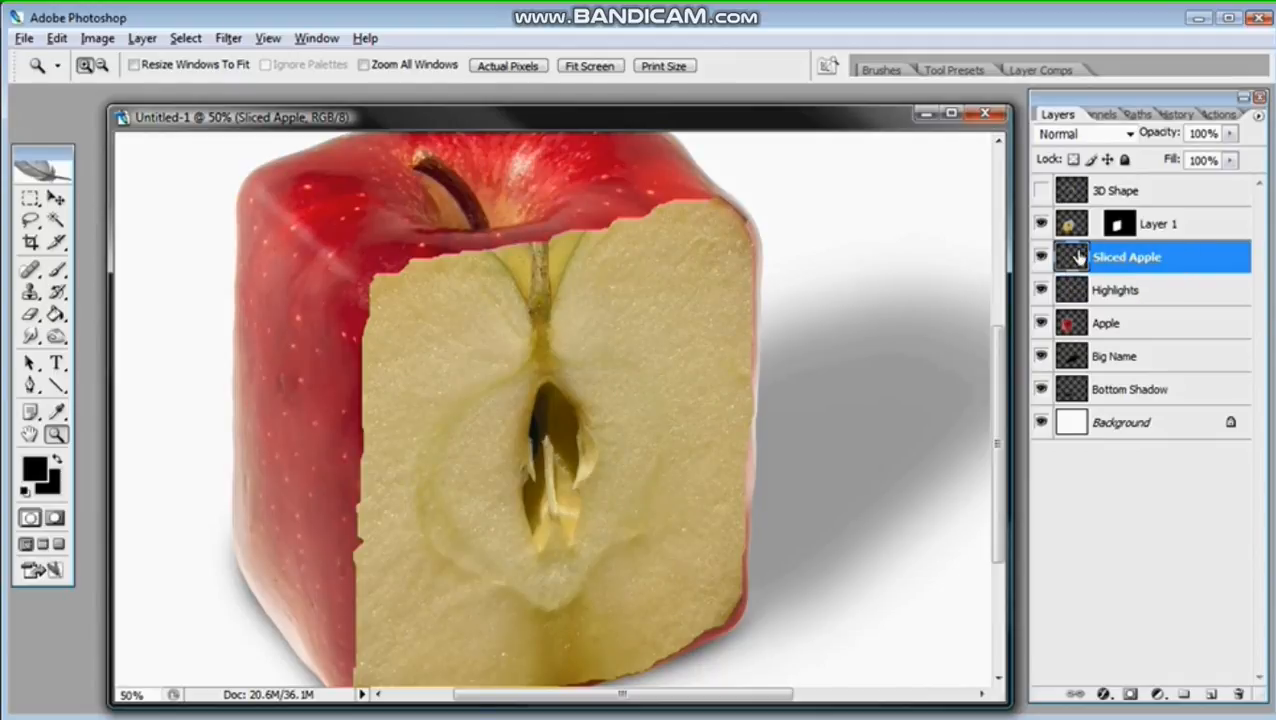
pyautogui.moveTo(1080, 257); pyautogui.dragTo(1237, 690)
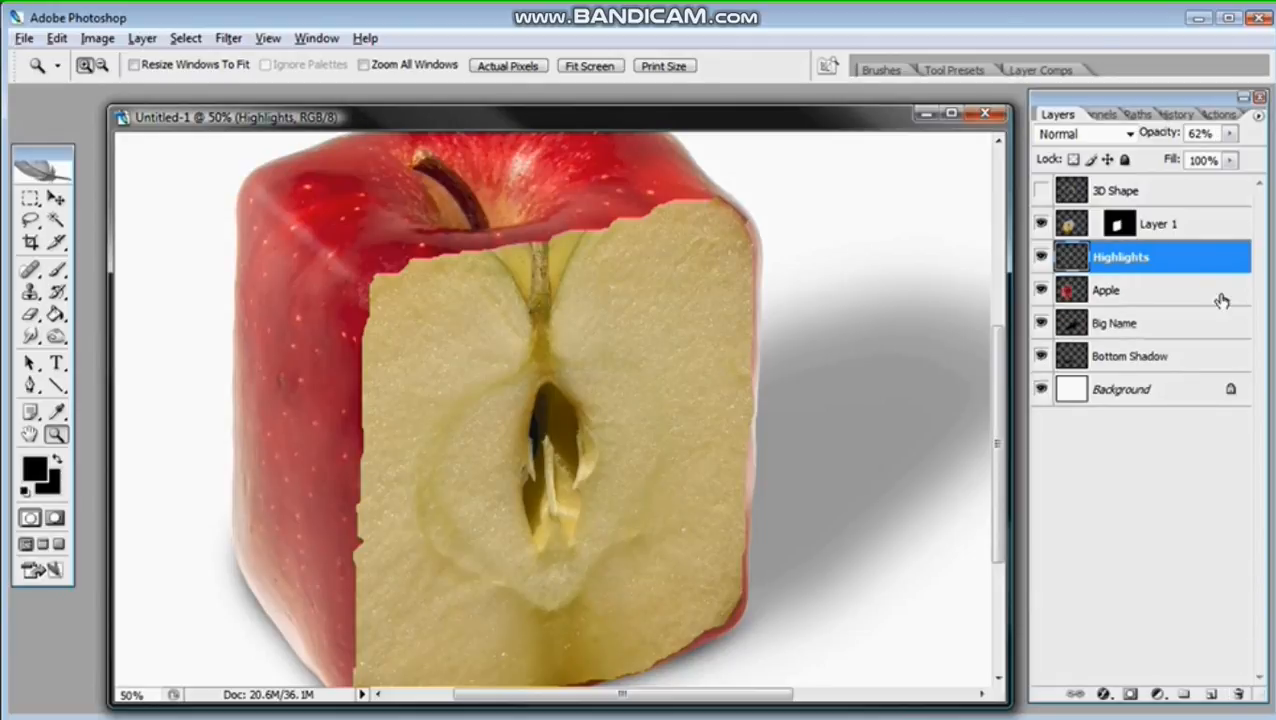
# Step: Rename Layer 1, which holds the pasted slice, as Sliced Apple
pyautogui.doubleClick(1177, 226)
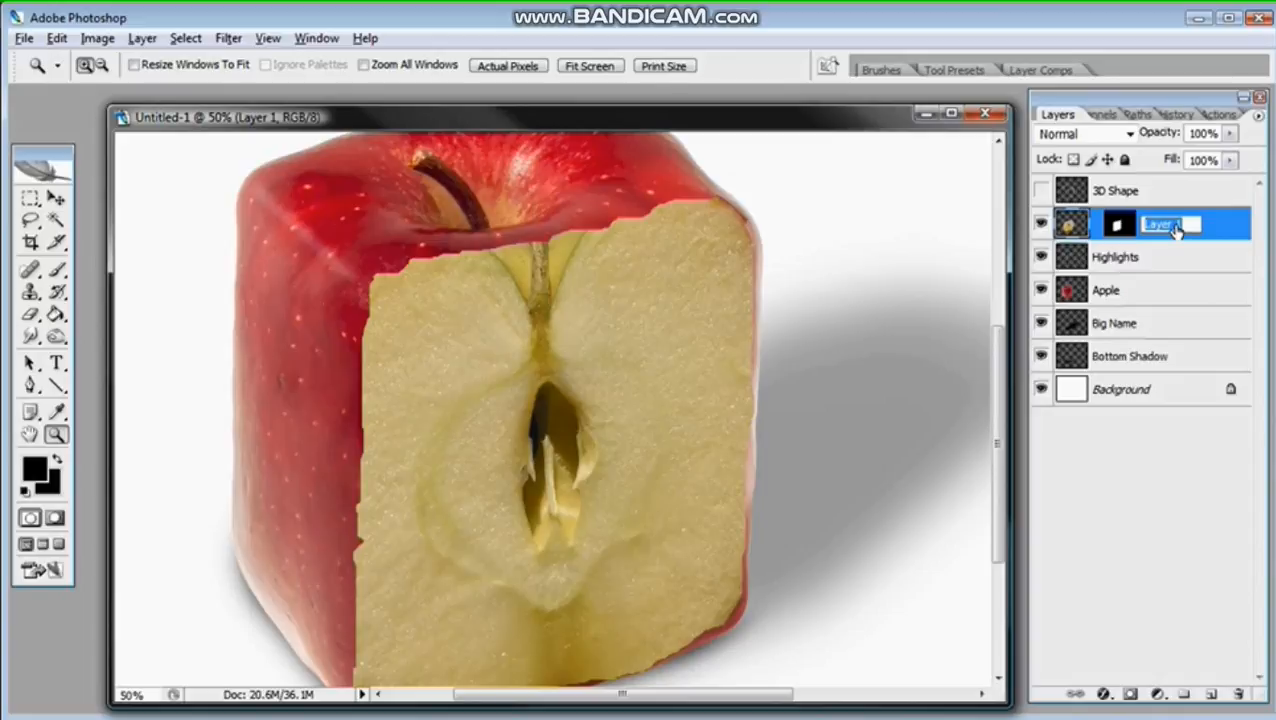
pyautogui.write('Sliced Apple')
pyautogui.press('Return')
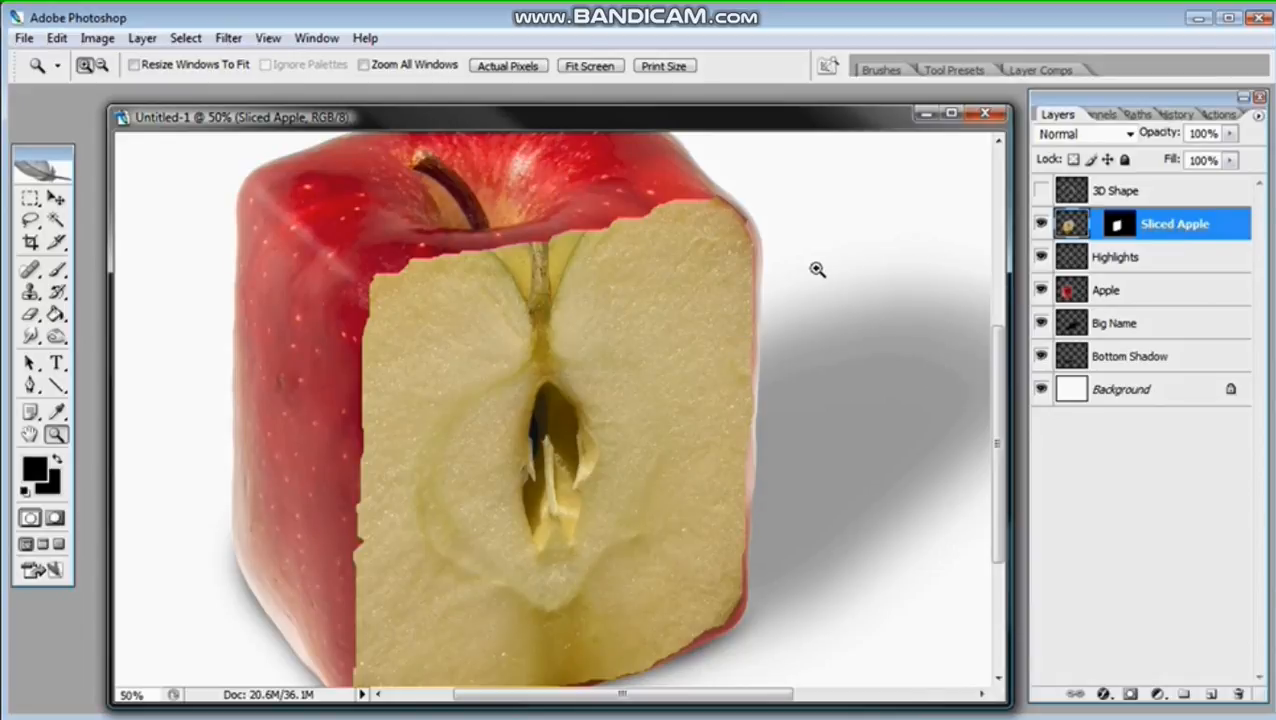
# Step: Set up the Healing Brush with a 151 px diameter and 0% hardness
pyautogui.click(31, 272)
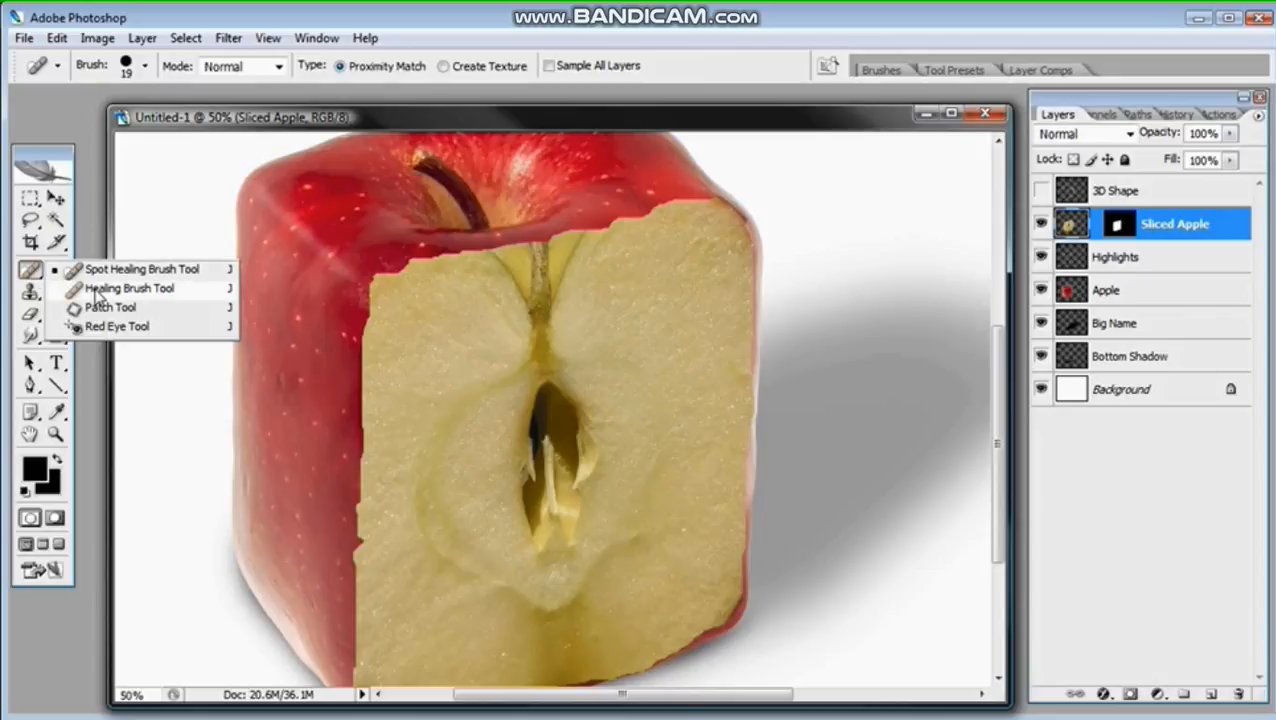
pyautogui.click(98, 289)
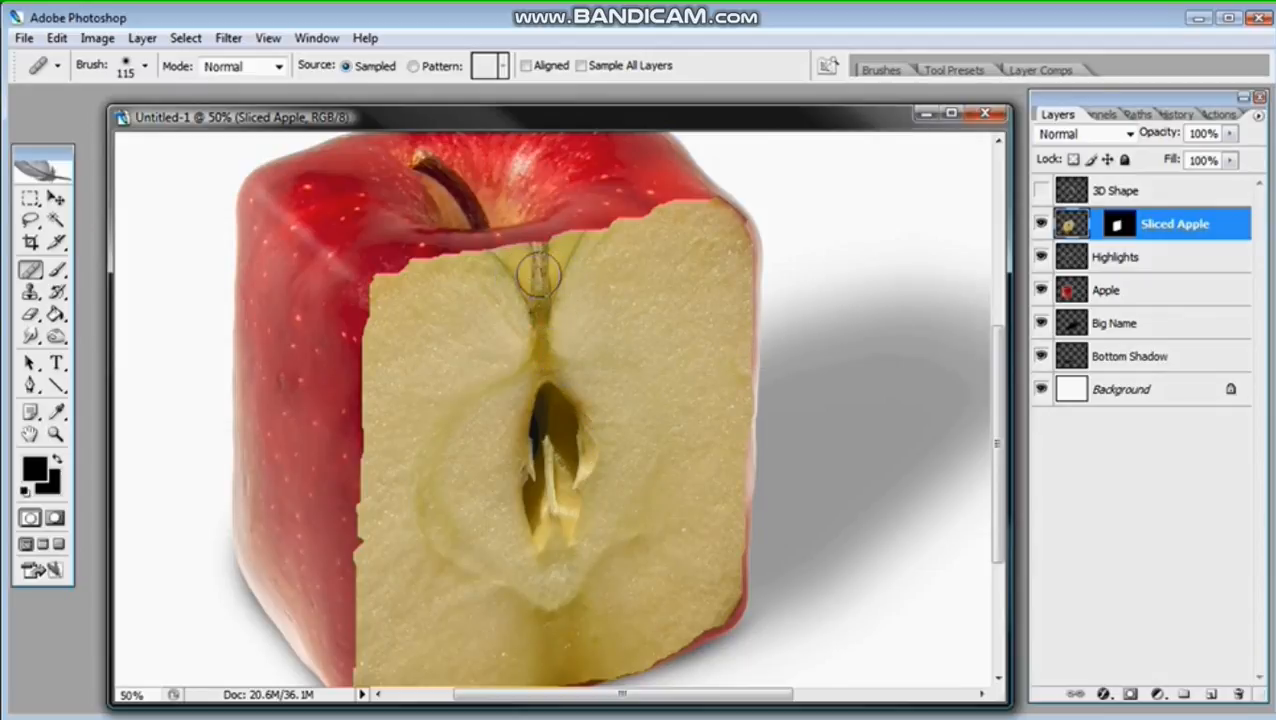
pyautogui.rightClick(652, 300)
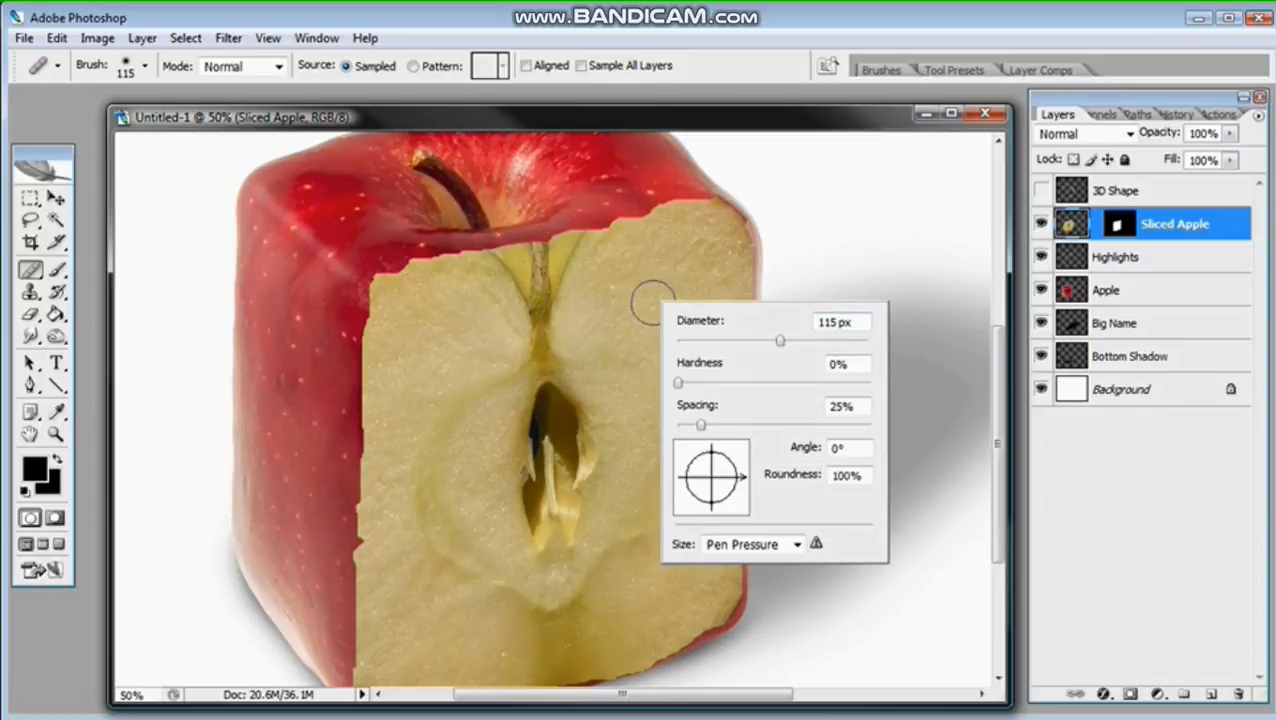
pyautogui.moveTo(679, 383)
pyautogui.mouseDown()
pyautogui.moveTo(782, 386)
pyautogui.moveTo(675, 380)
pyautogui.mouseUp()
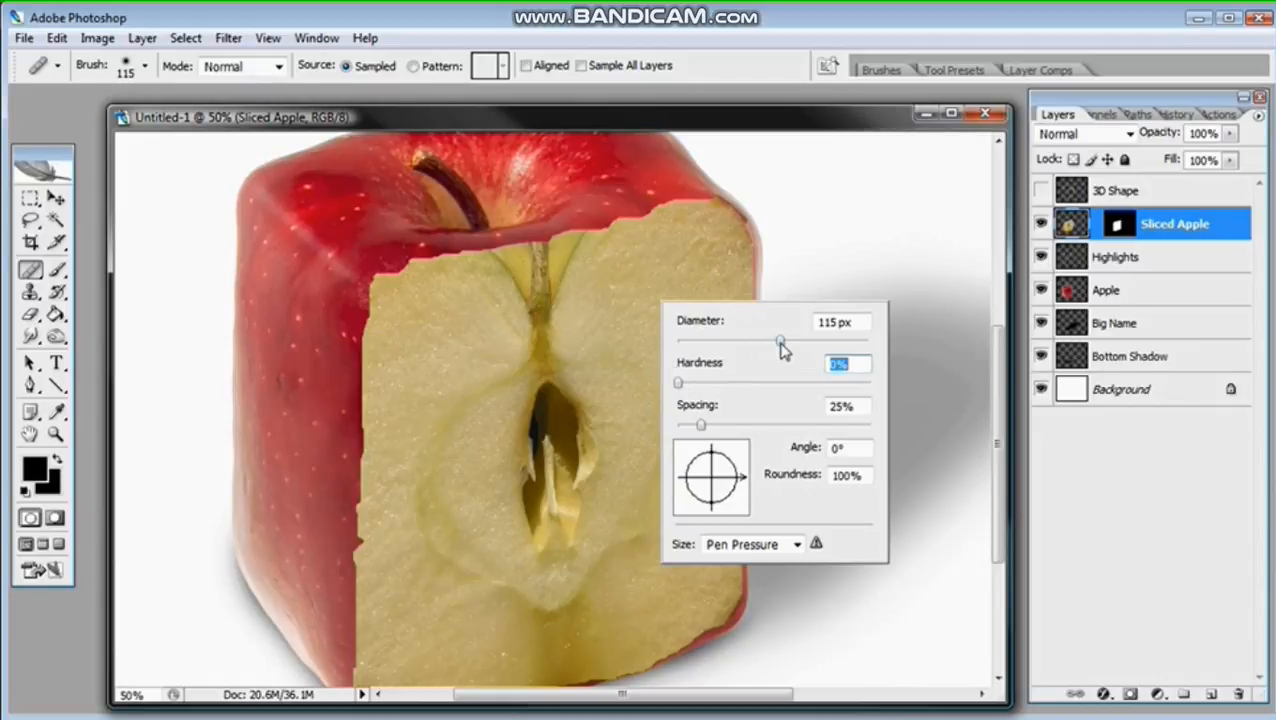
pyautogui.moveTo(780, 341); pyautogui.dragTo(800, 345)
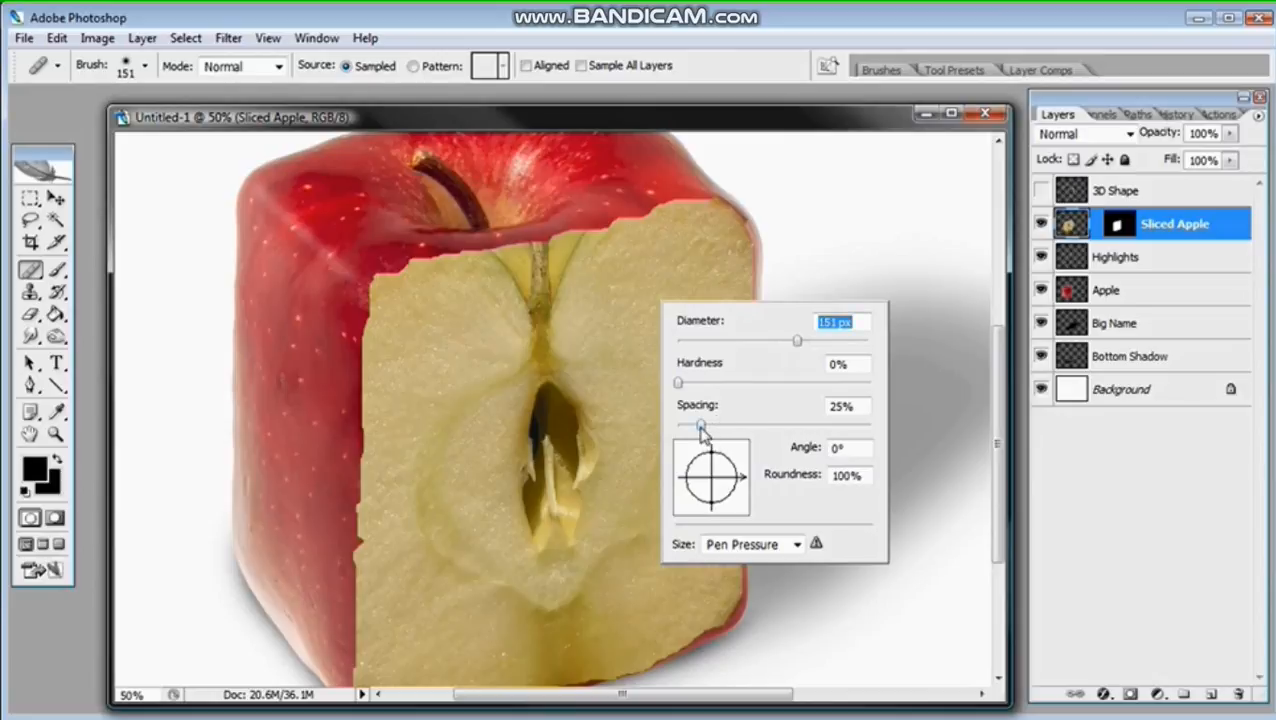
pyautogui.click(650, 122)
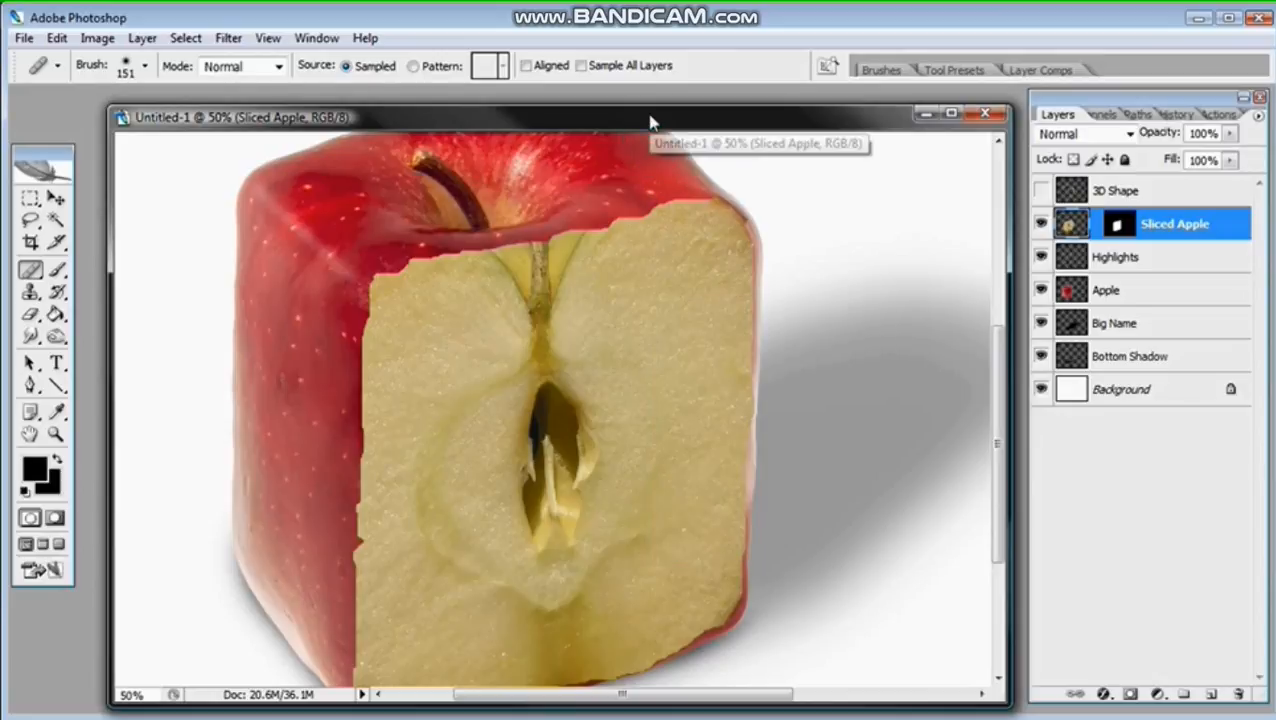
# Step: Heal away the stem groove above the core of the slice, sampling clean flesh from its upper right area
pyautogui.keyDown('alt'); pyautogui.click(628, 298); pyautogui.keyUp('alt')
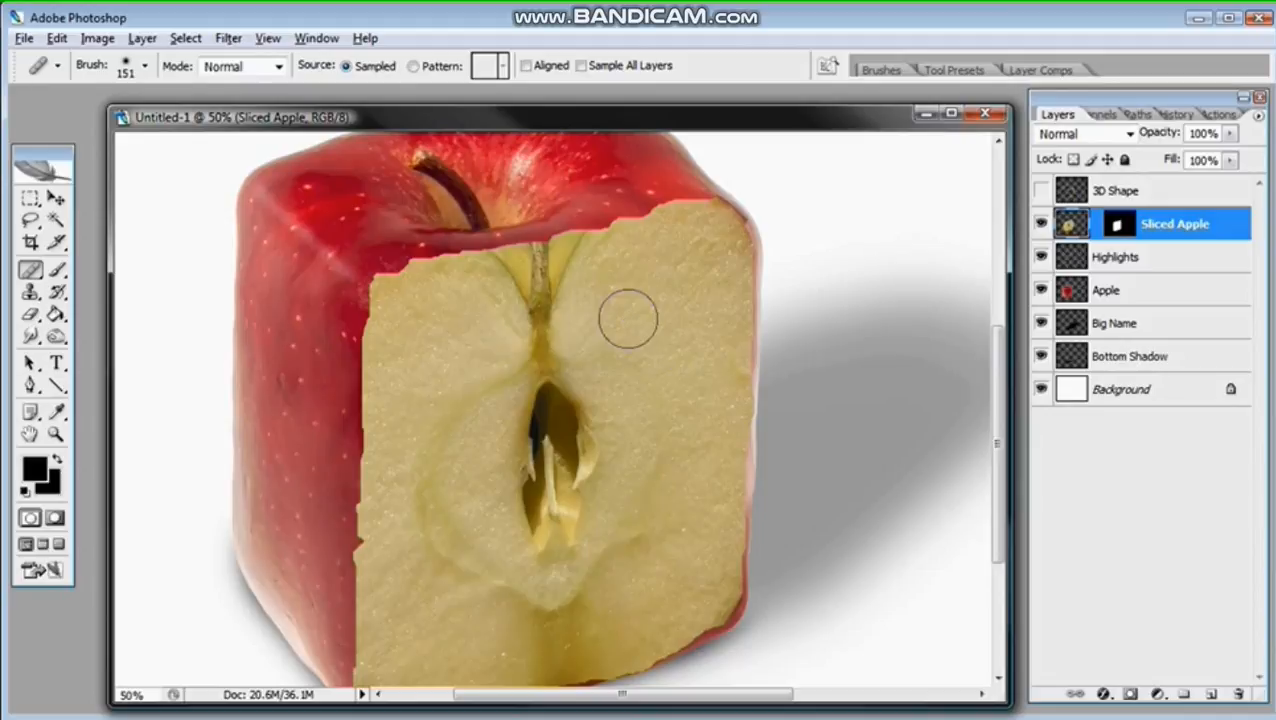
pyautogui.moveTo(578, 248)
pyautogui.mouseDown()
pyautogui.moveTo(555, 285)
pyautogui.moveTo(546, 256)
pyautogui.moveTo(545, 272)
pyautogui.mouseUp()
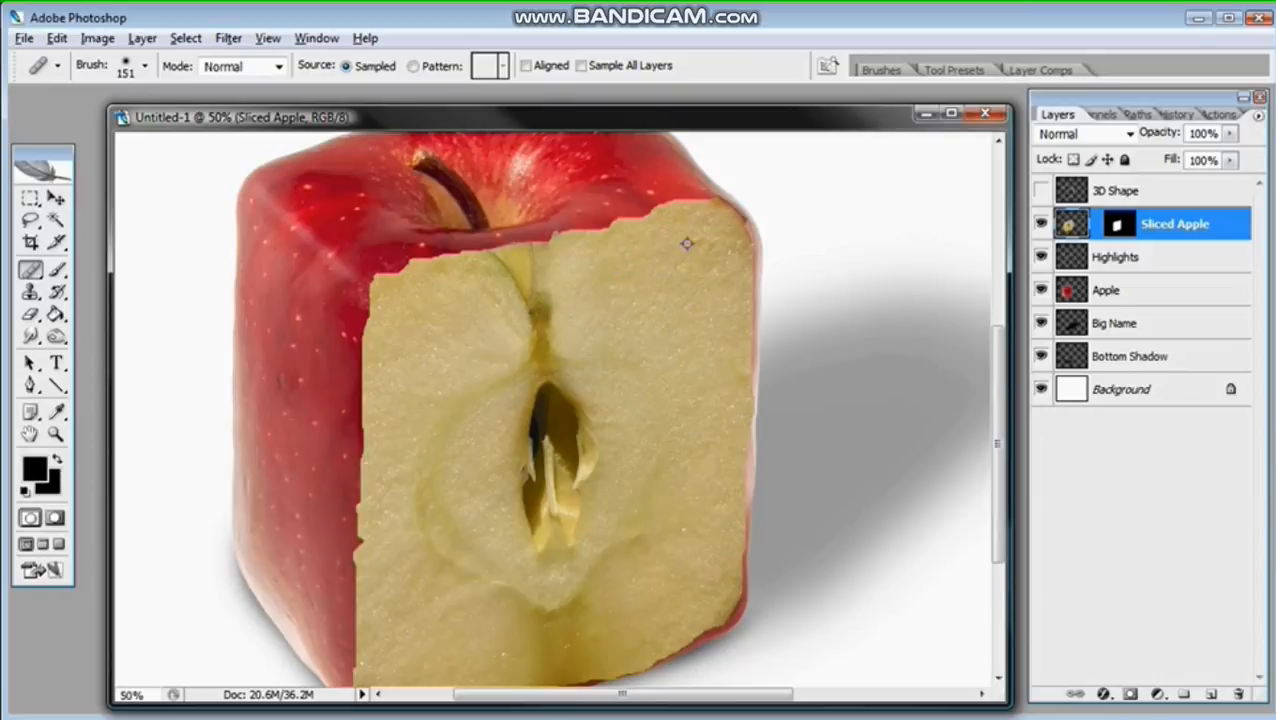
pyautogui.keyDown('alt'); pyautogui.click(694, 238); pyautogui.keyUp('alt')
pyautogui.moveTo(506, 268)
pyautogui.mouseDown()
pyautogui.moveTo(533, 265)
pyautogui.moveTo(540, 305)
pyautogui.mouseUp()
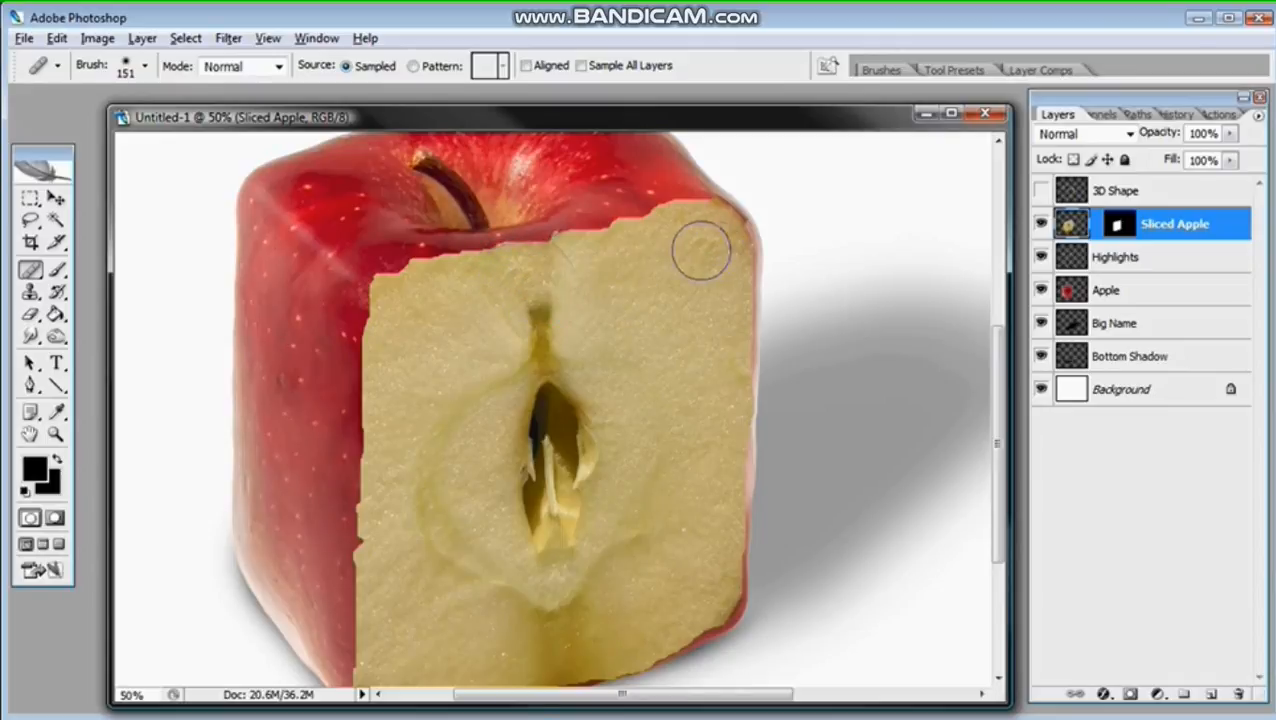
pyautogui.moveTo(571, 260)
pyautogui.mouseDown()
pyautogui.moveTo(545, 285)
pyautogui.moveTo(546, 327)
pyautogui.moveTo(541, 296)
pyautogui.moveTo(550, 305)
pyautogui.moveTo(506, 320)
pyautogui.mouseUp()
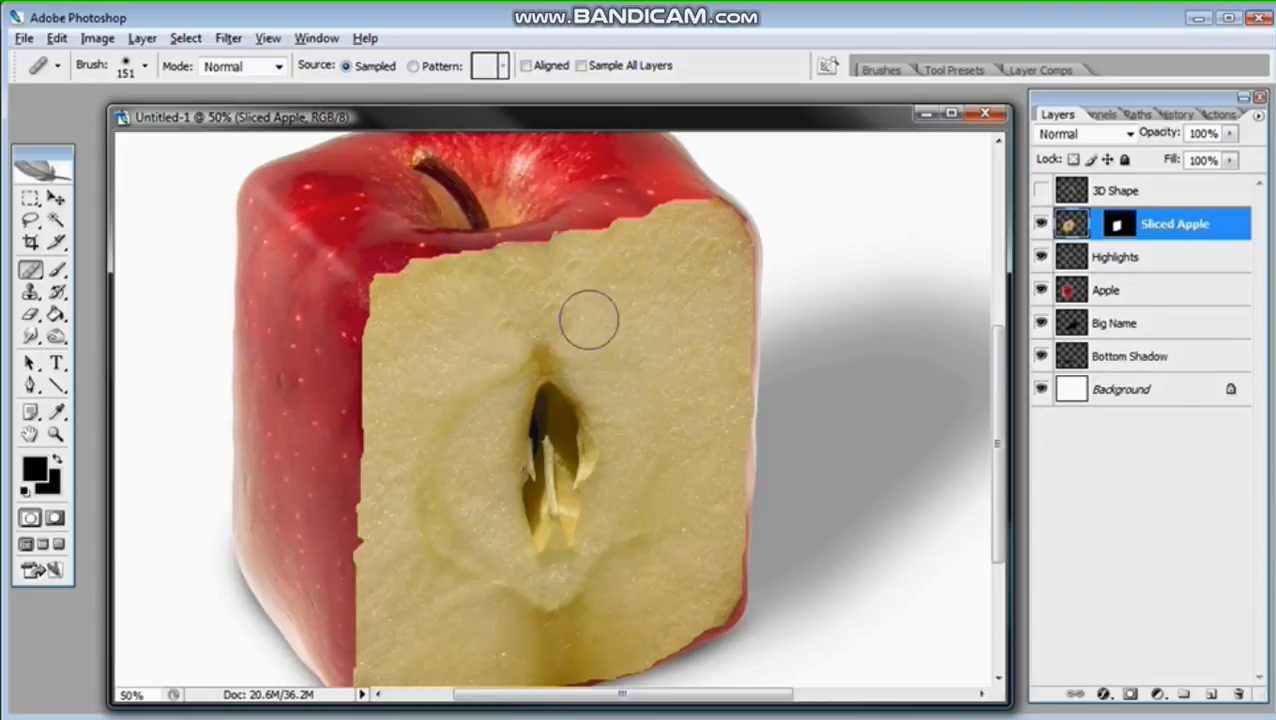
pyautogui.click(577, 318)
pyautogui.click(510, 249)
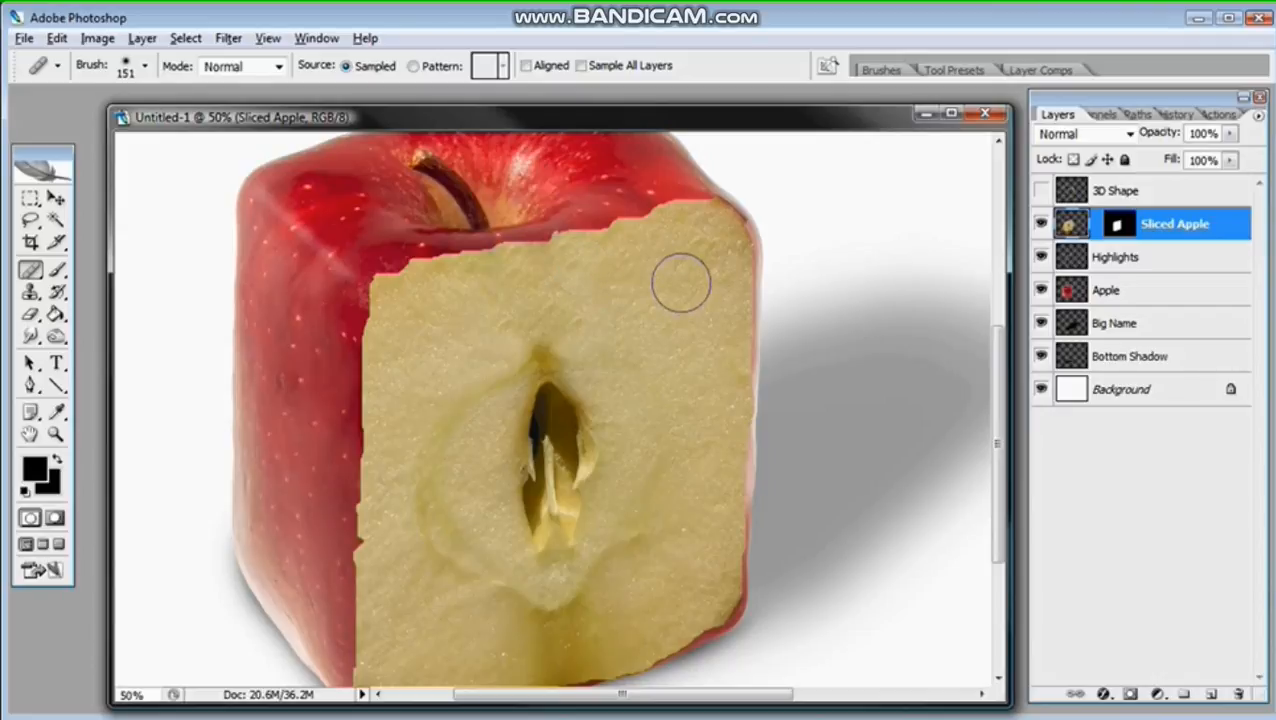
pyautogui.hotkey('ctrl', '-')
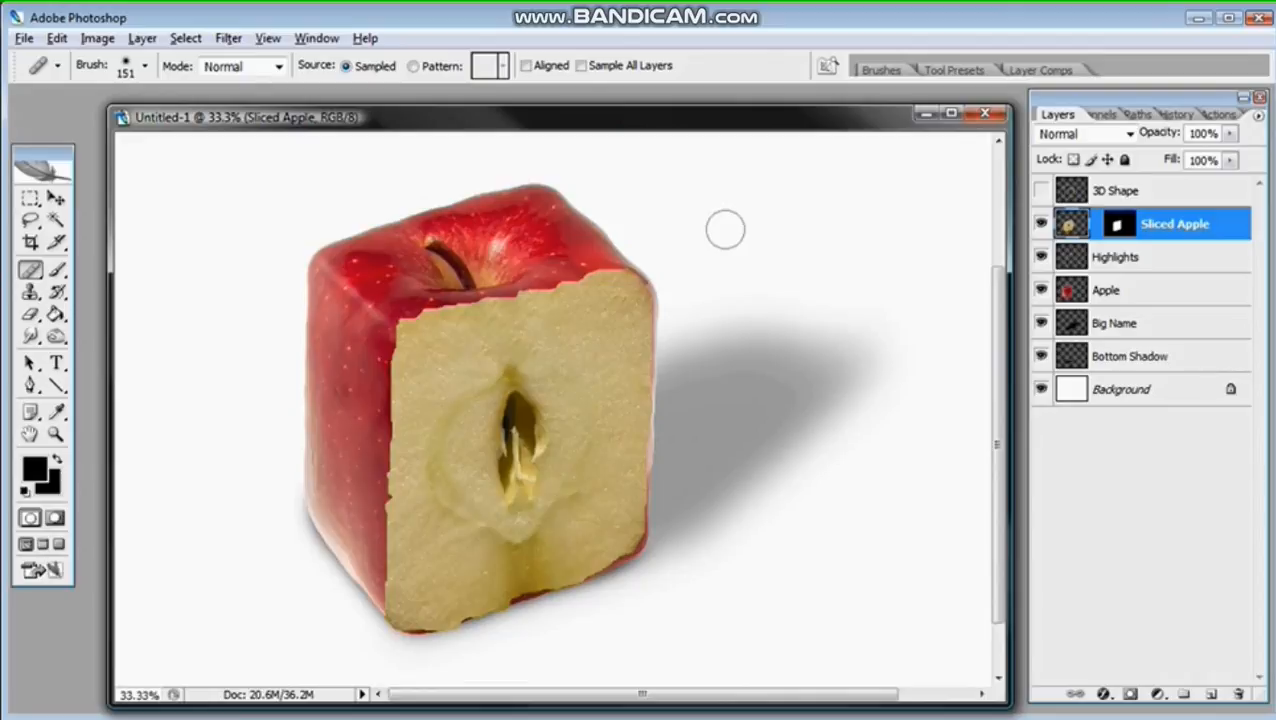
# Step: Switch the layer thumbnails to the largest size, with the Layers palette widened, and select the Sliced Apple layer's mask
pyautogui.click(55, 433)
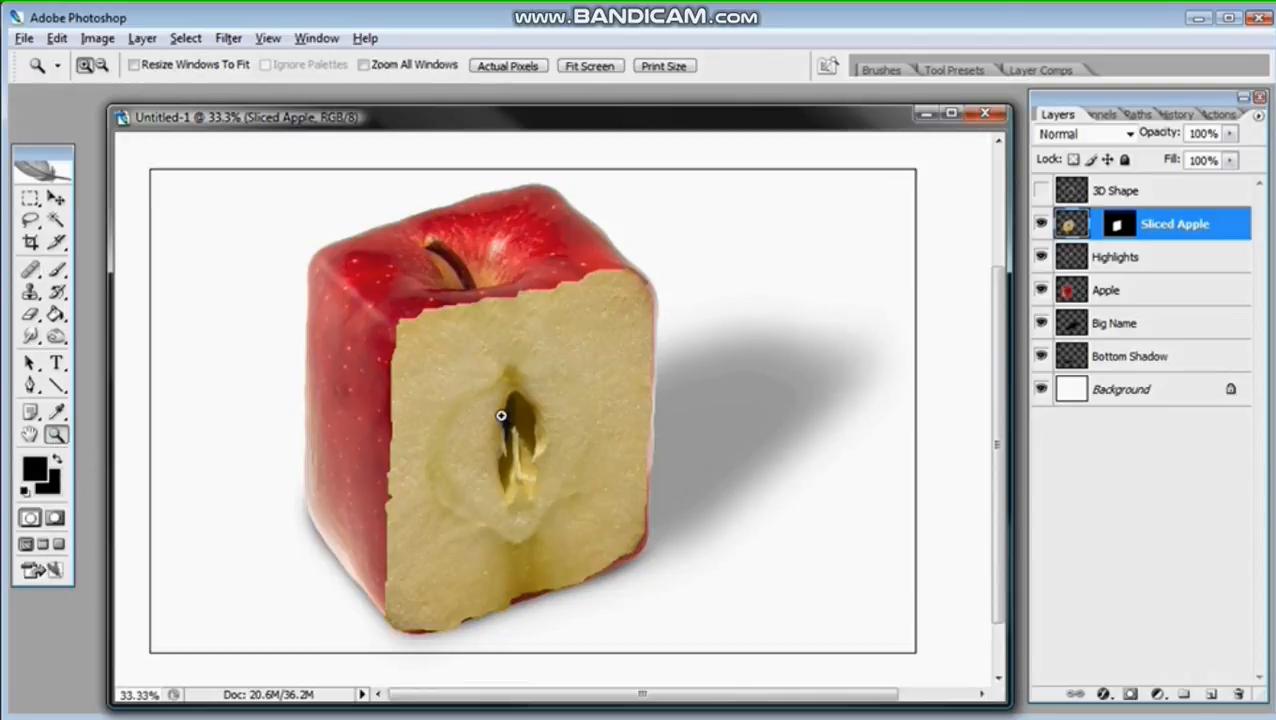
pyautogui.click(501, 416)
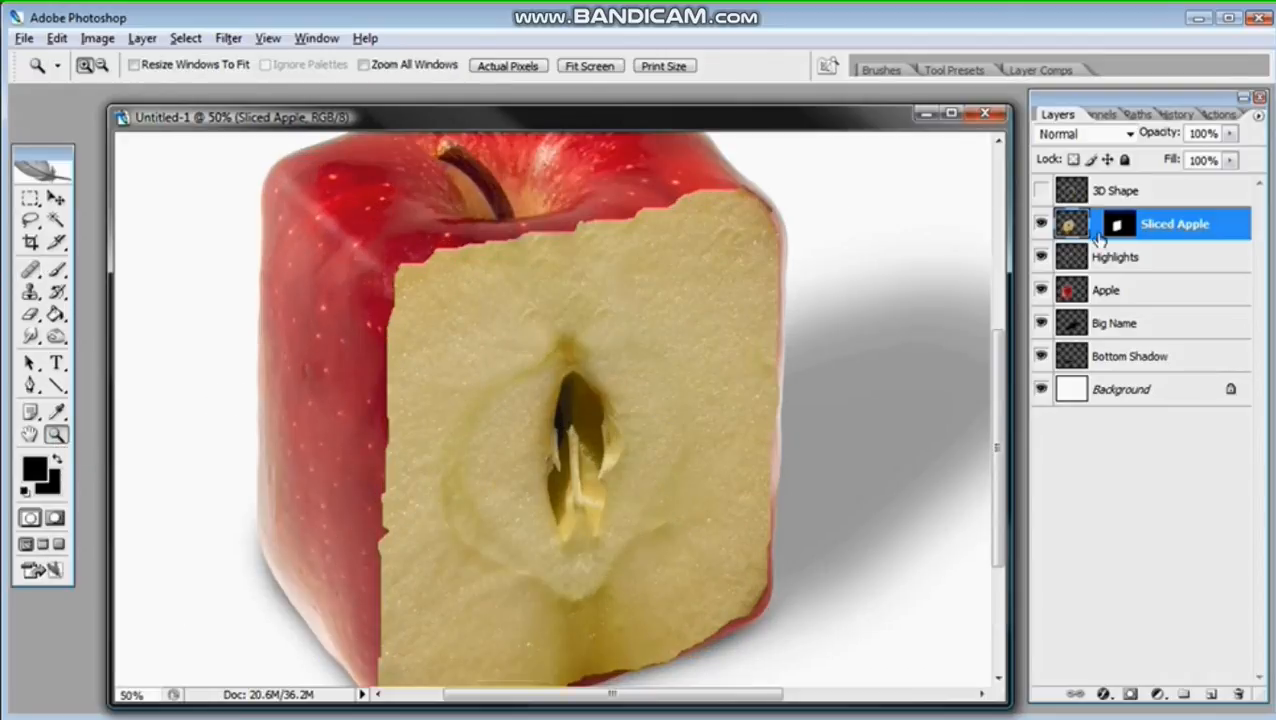
pyautogui.click(1120, 225)
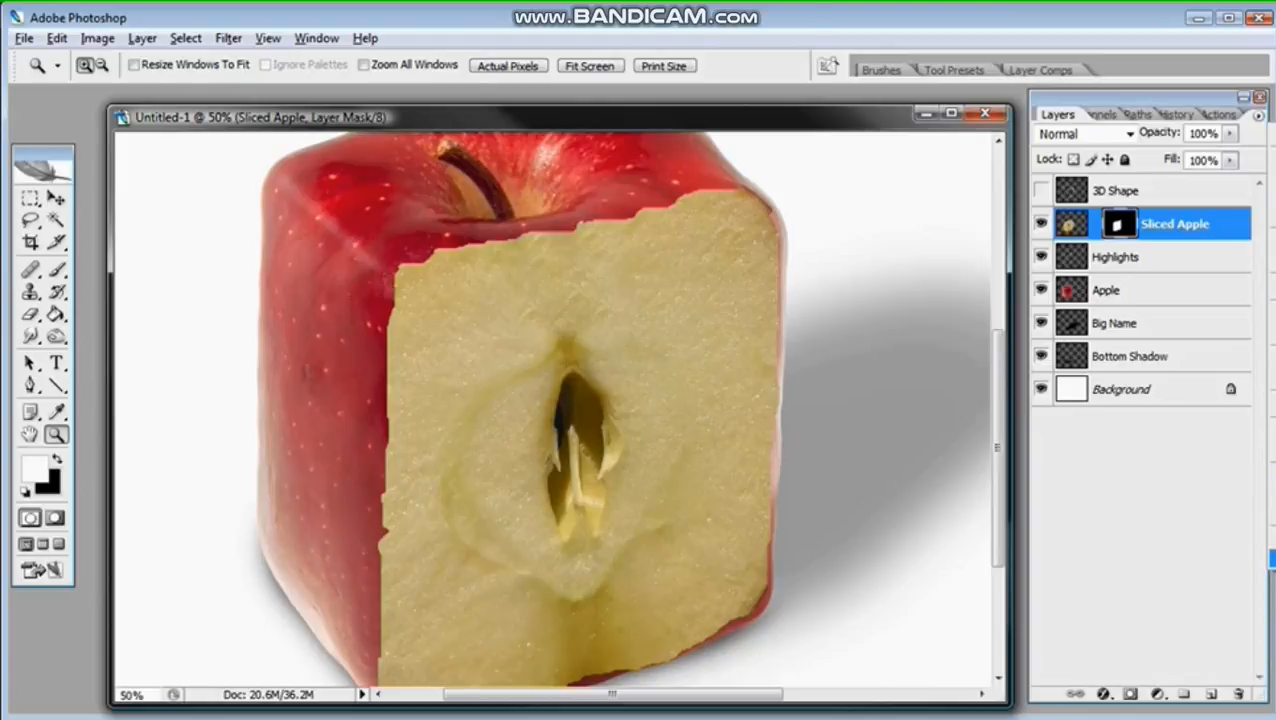
pyautogui.click(1270, 558)
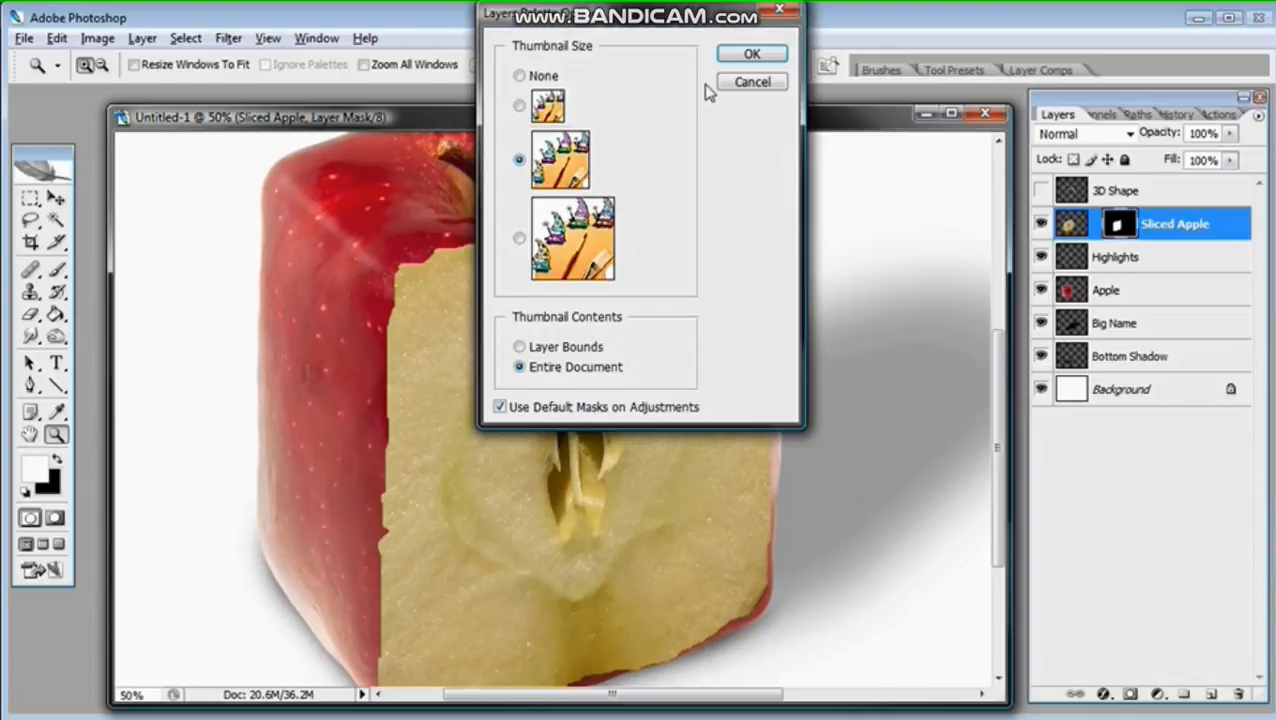
pyautogui.click(751, 54)
pyautogui.click(1031, 254)
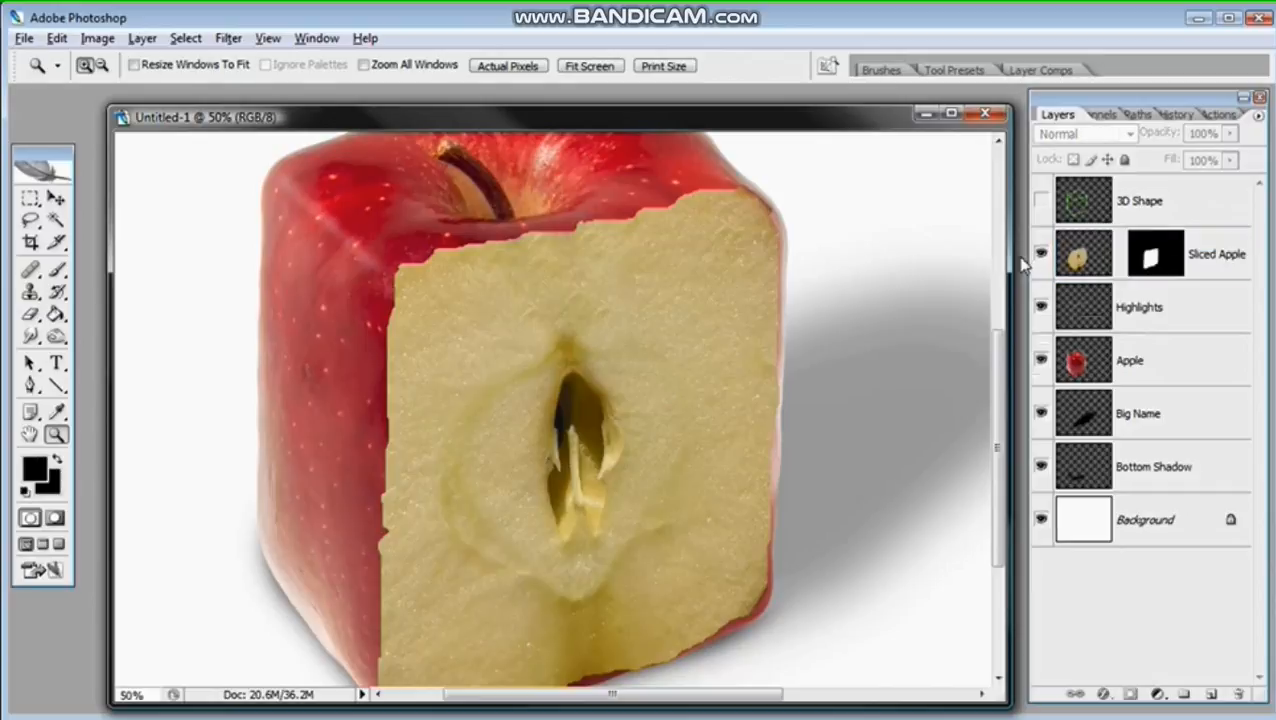
pyautogui.moveTo(1024, 255); pyautogui.dragTo(997, 254)
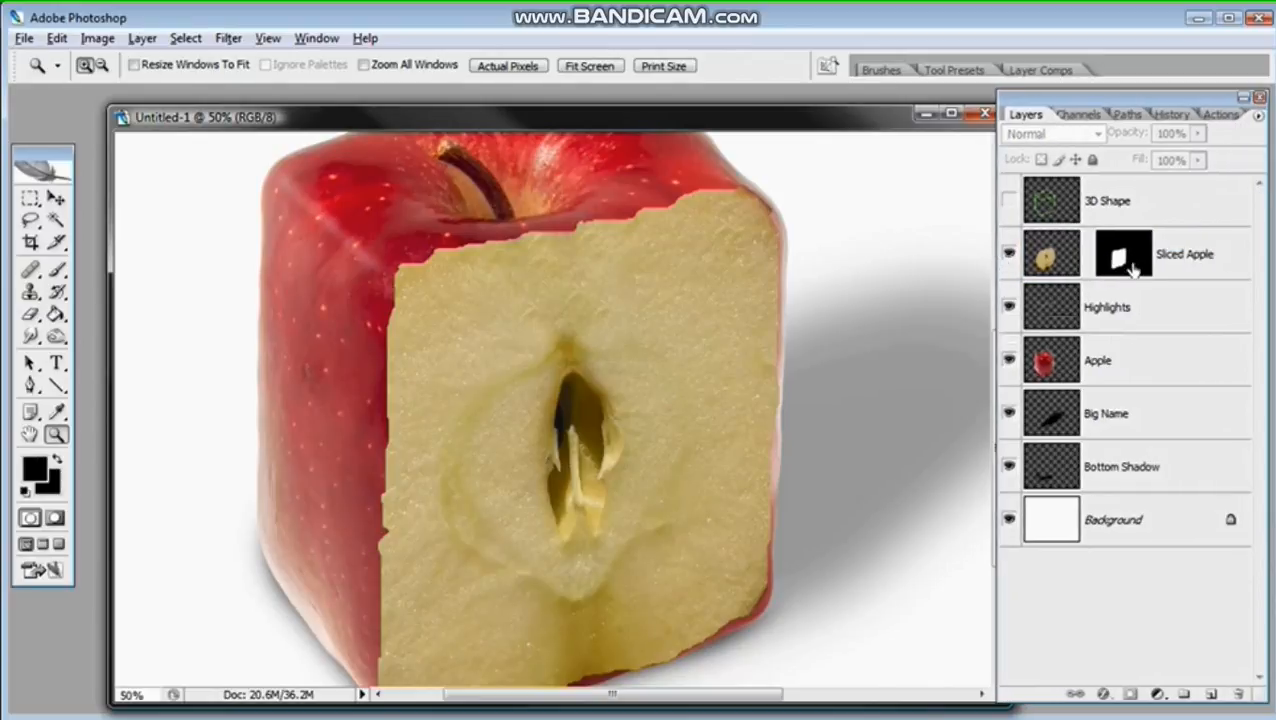
pyautogui.click(1123, 257)
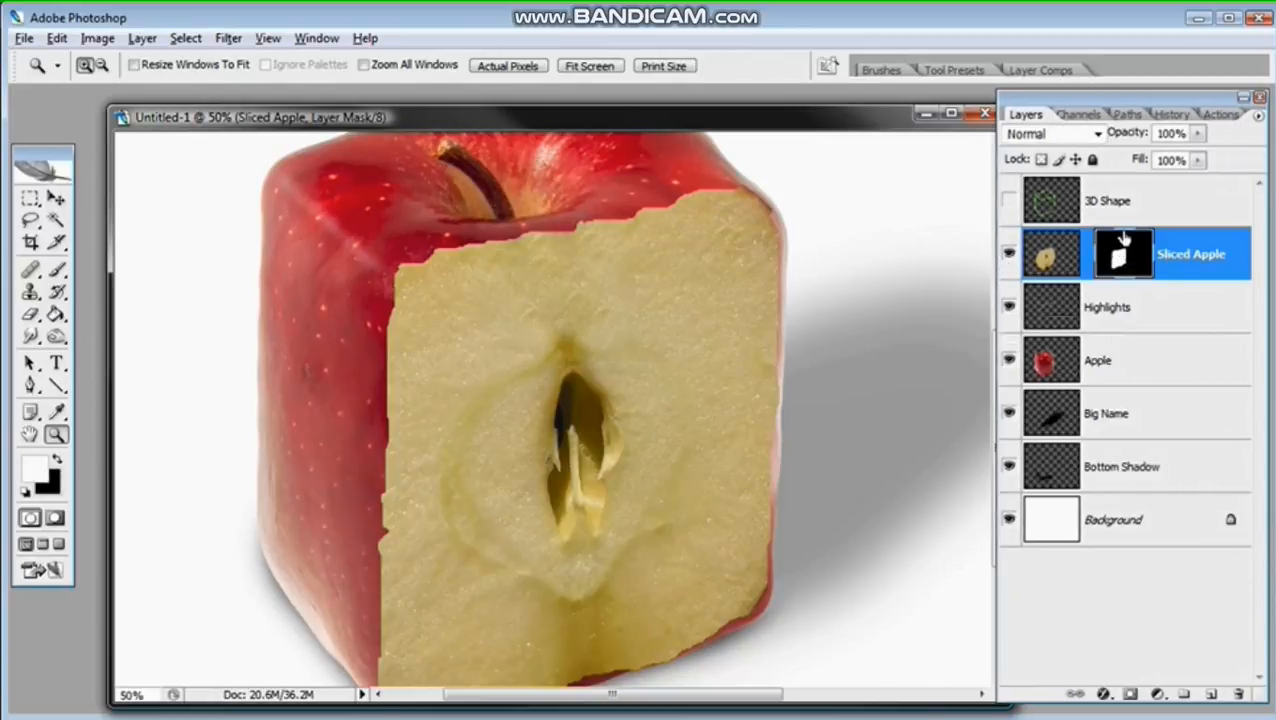
# Step: Set up the Brush tool with white as foreground colour, a 77 px diameter and 100% hardness
pyautogui.click(56, 270)
pyautogui.click(38, 470)
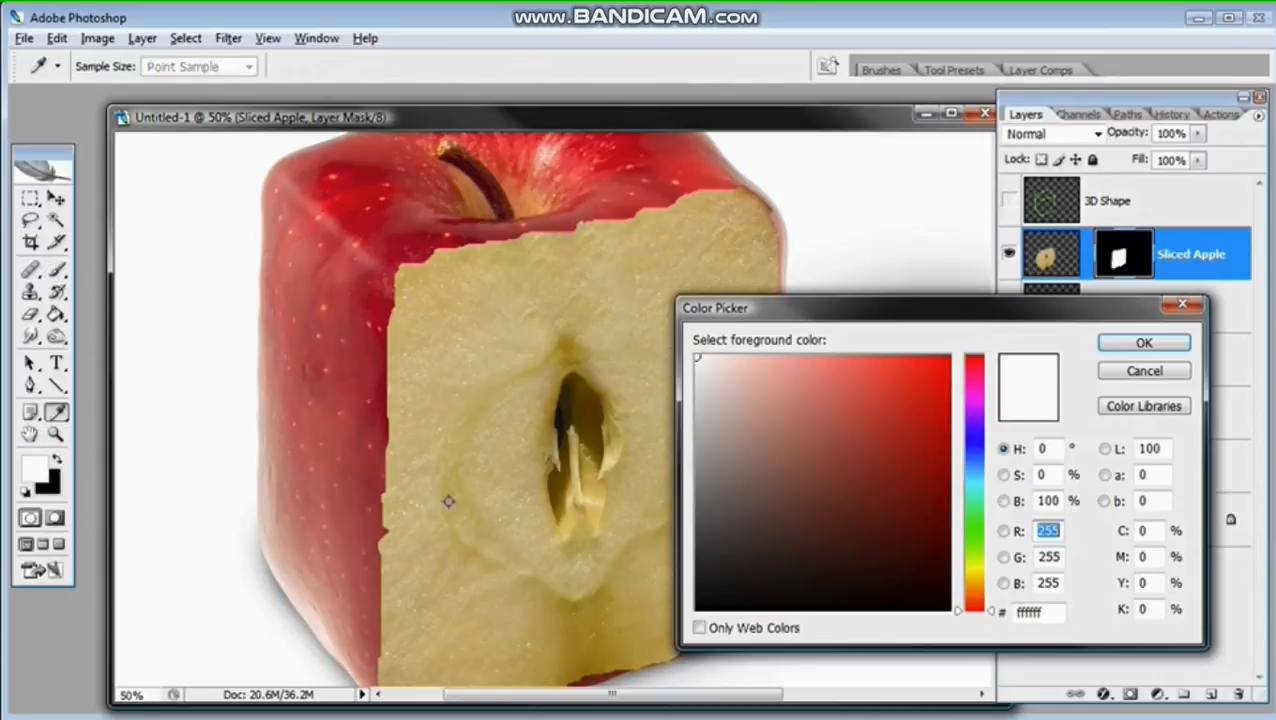
pyautogui.click(1140, 343)
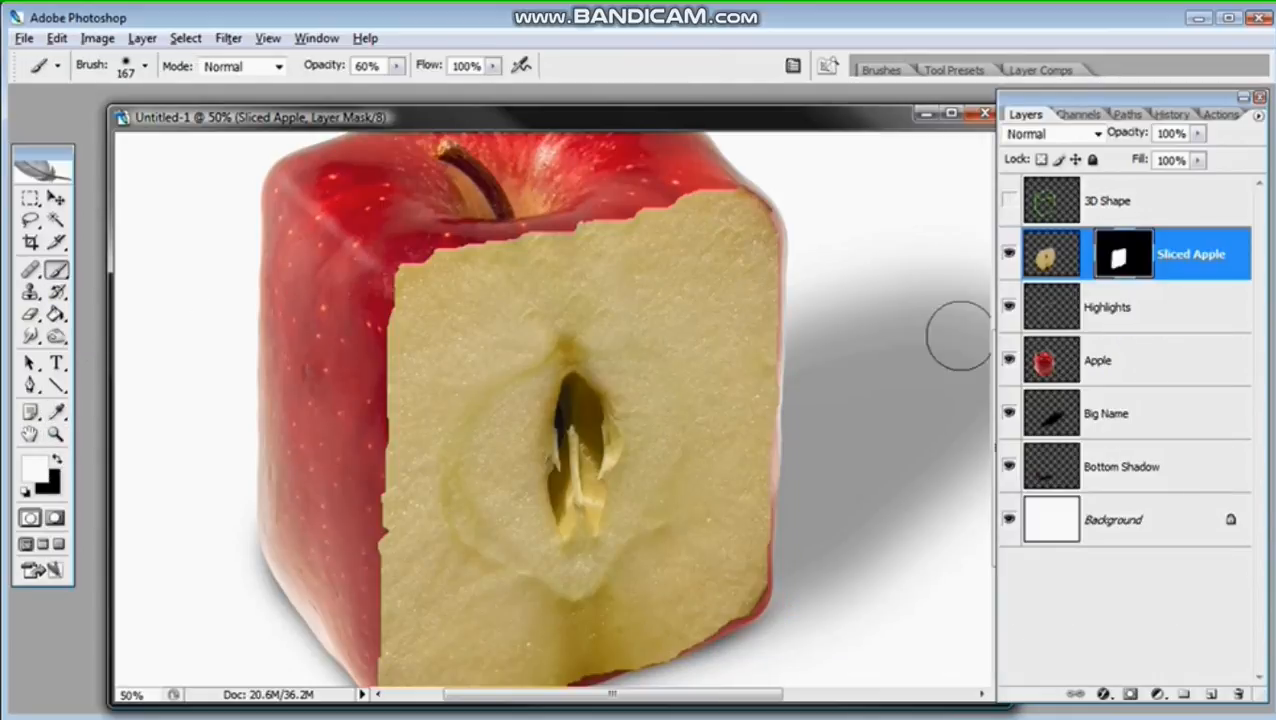
pyautogui.rightClick(665, 295)
pyautogui.moveTo(738, 330); pyautogui.dragTo(735, 337)
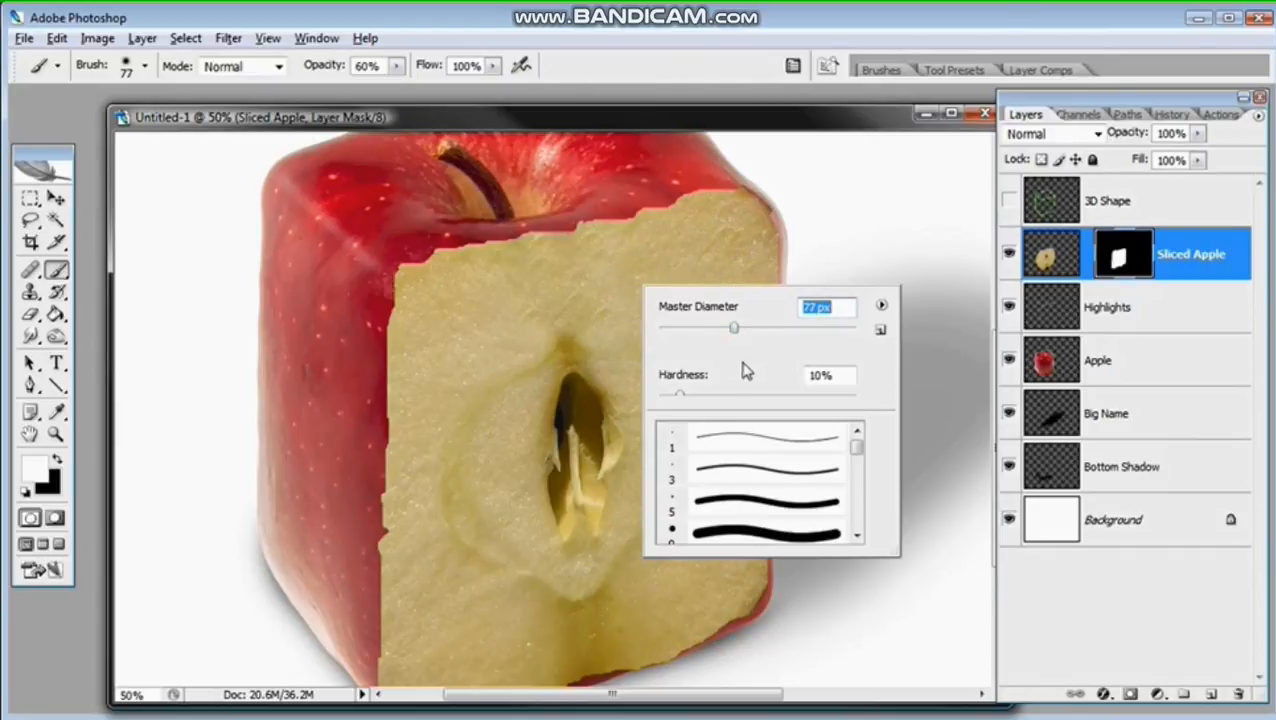
pyautogui.click(823, 398)
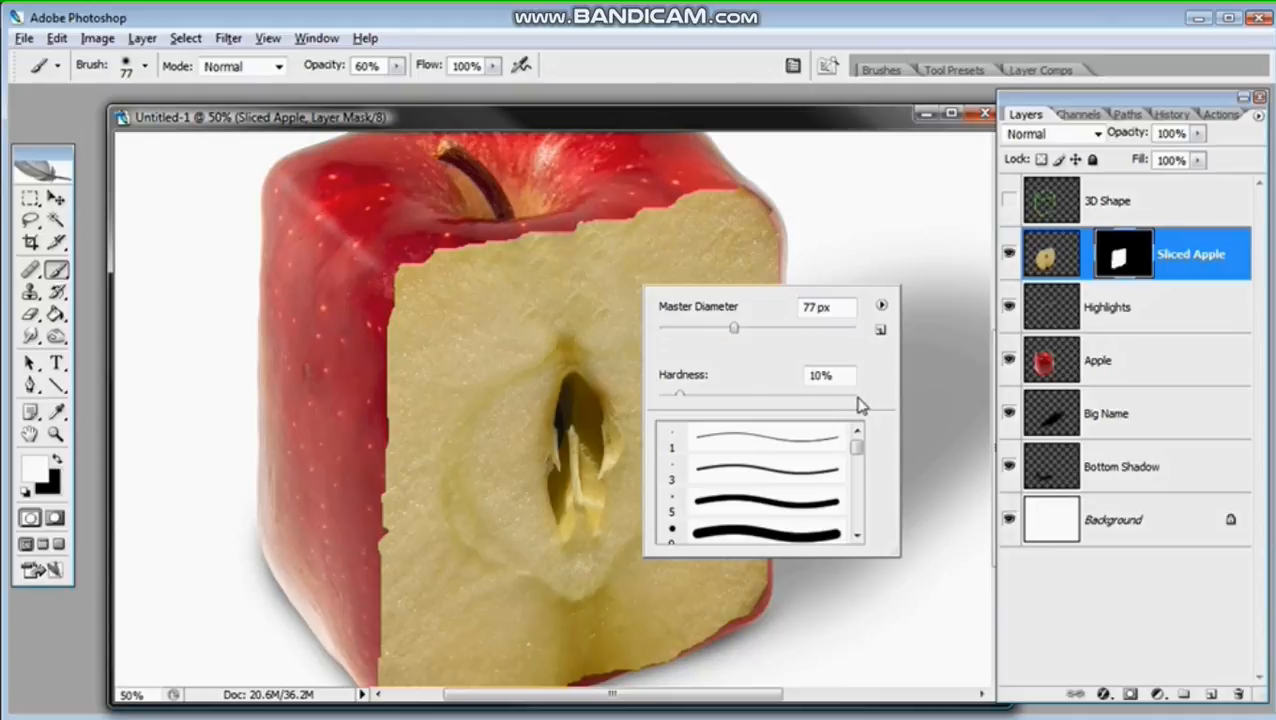
pyautogui.moveTo(848, 400); pyautogui.dragTo(877, 398)
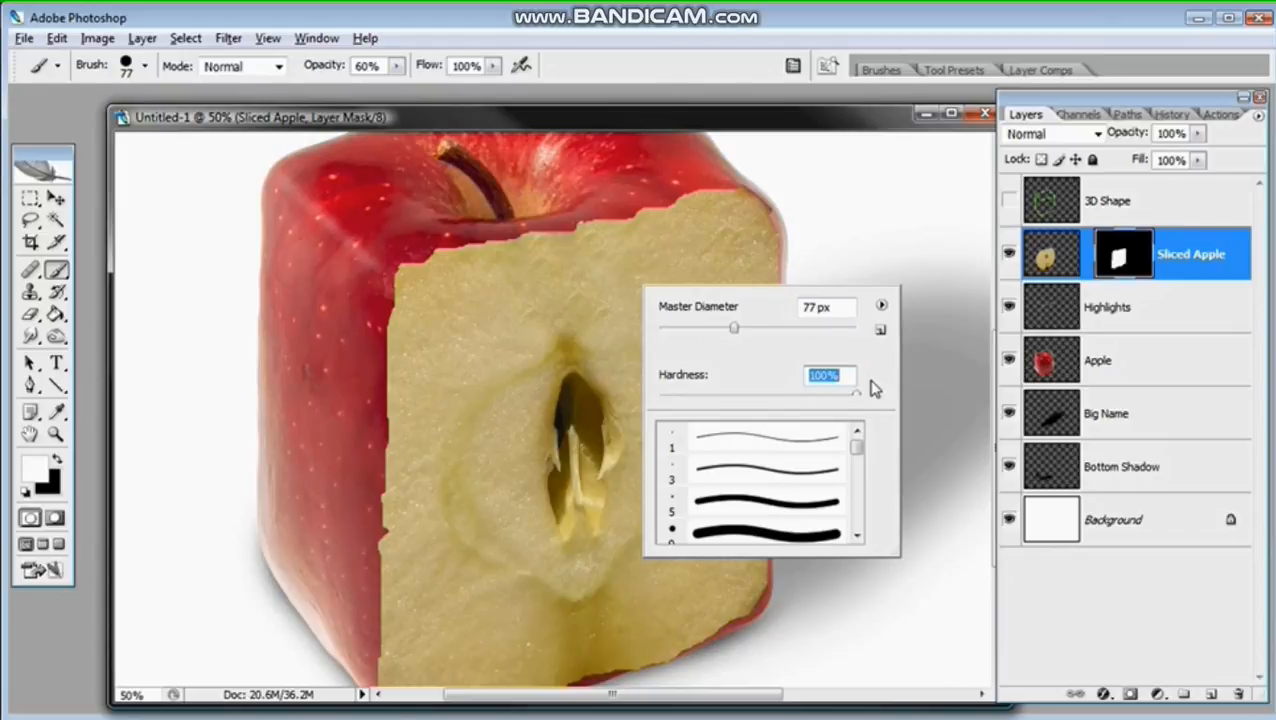
pyautogui.click(700, 121)
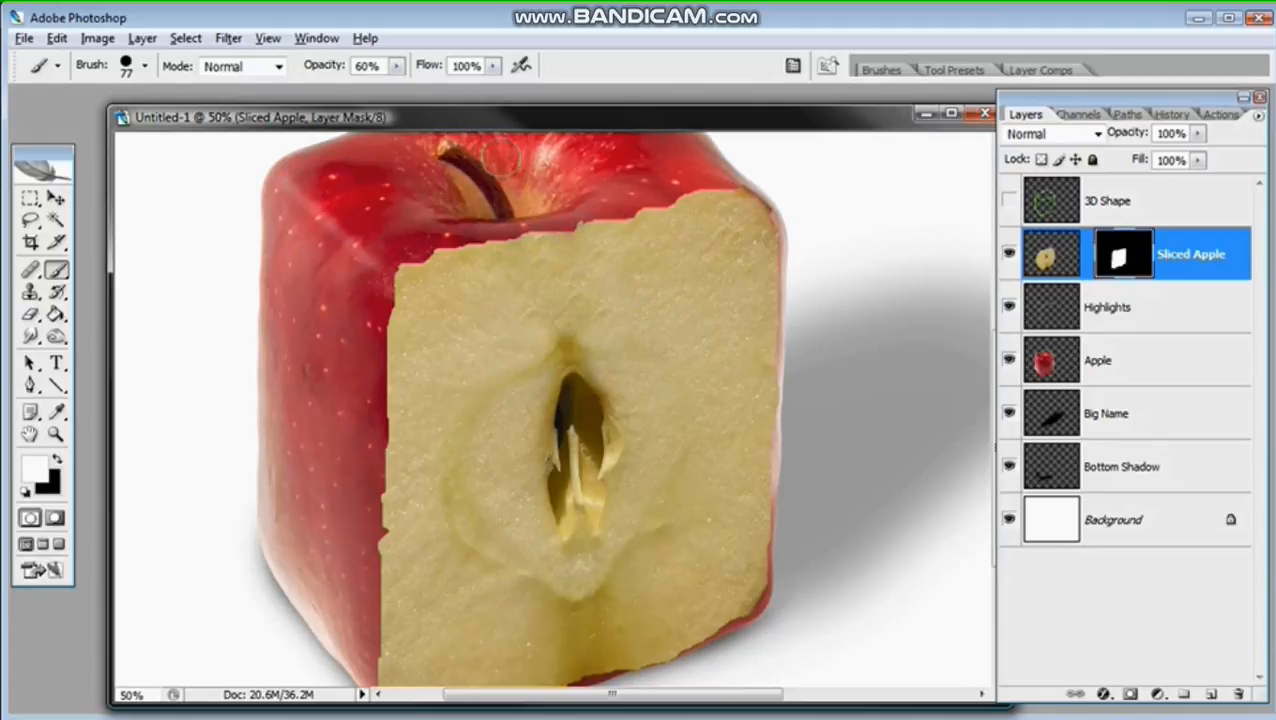
# Step: Undo the last edit on the Sliced Apple mask and raise the brush opacity to 100%
pyautogui.click(57, 43)
pyautogui.click(61, 78)
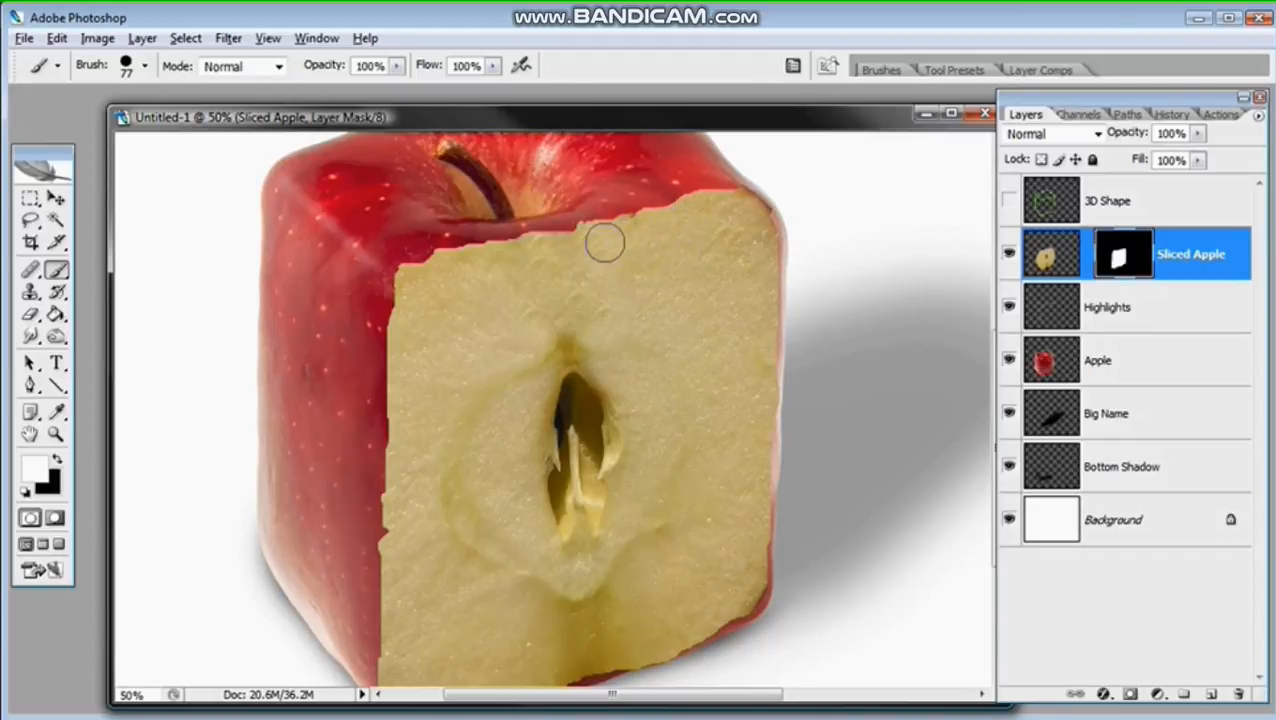
# Step: Change the foreground colour to black for hiding parts of the slice on its mask
pyautogui.scroll(-3, 561, 507)
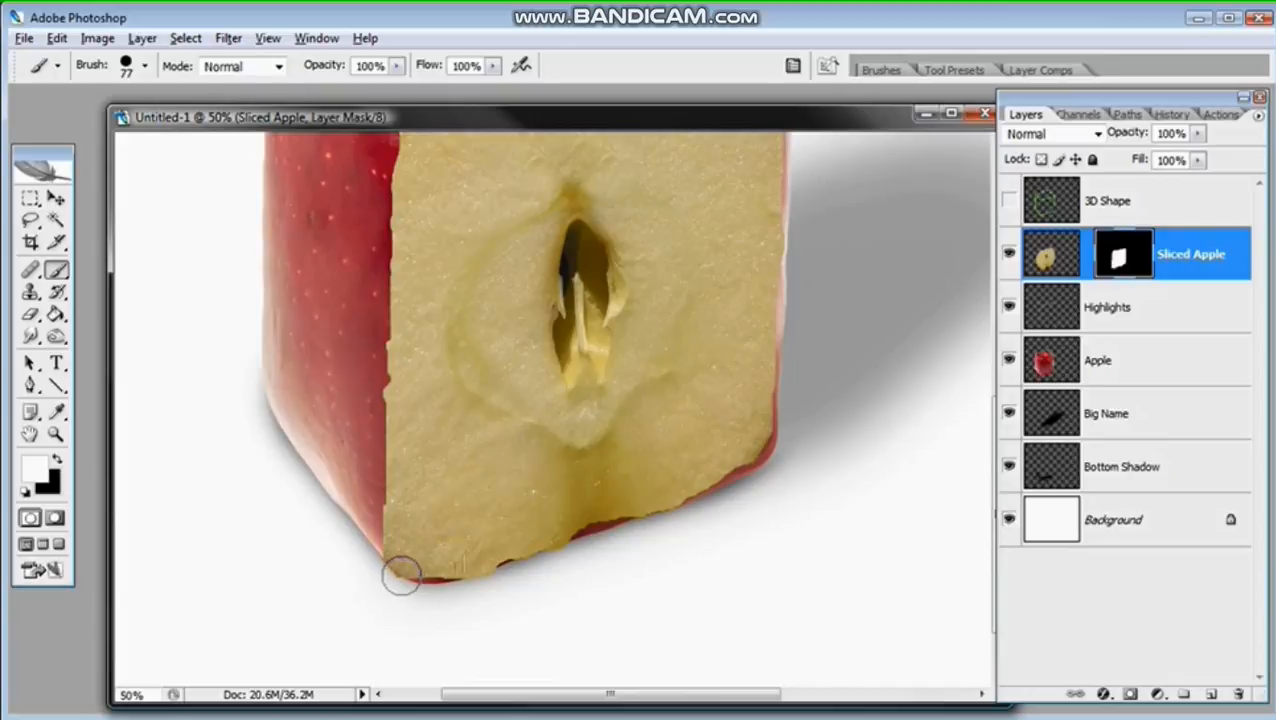
pyautogui.click(36, 466)
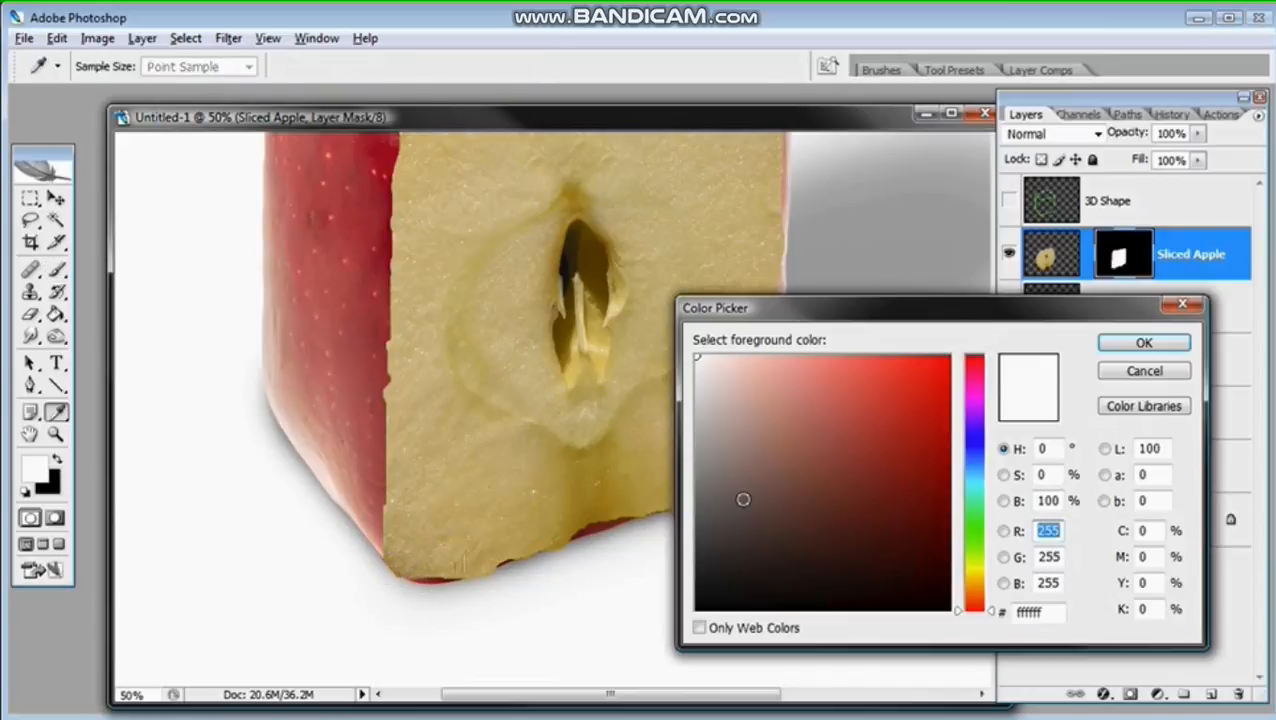
pyautogui.write('0')
pyautogui.click(1131, 342)
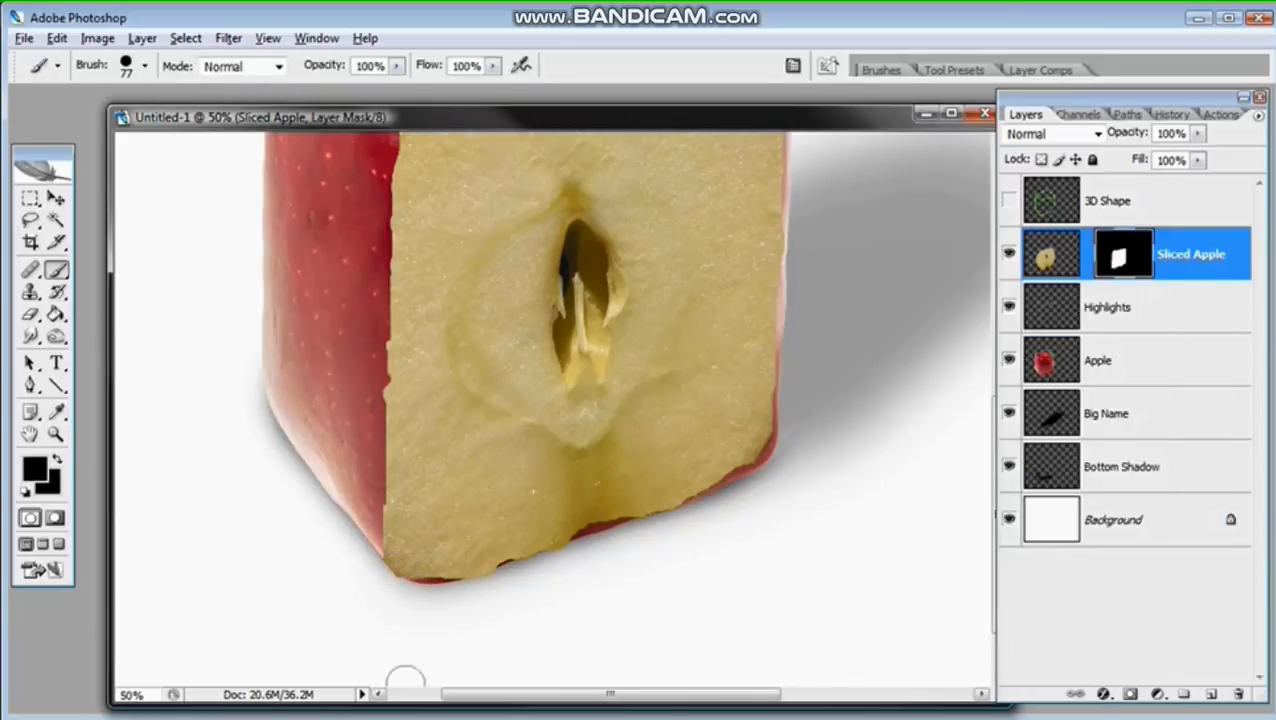
# Step: Paint black on the Sliced Apple mask along the slice's bottom edge to trim the flesh overhanging the red skin
pyautogui.press('z')
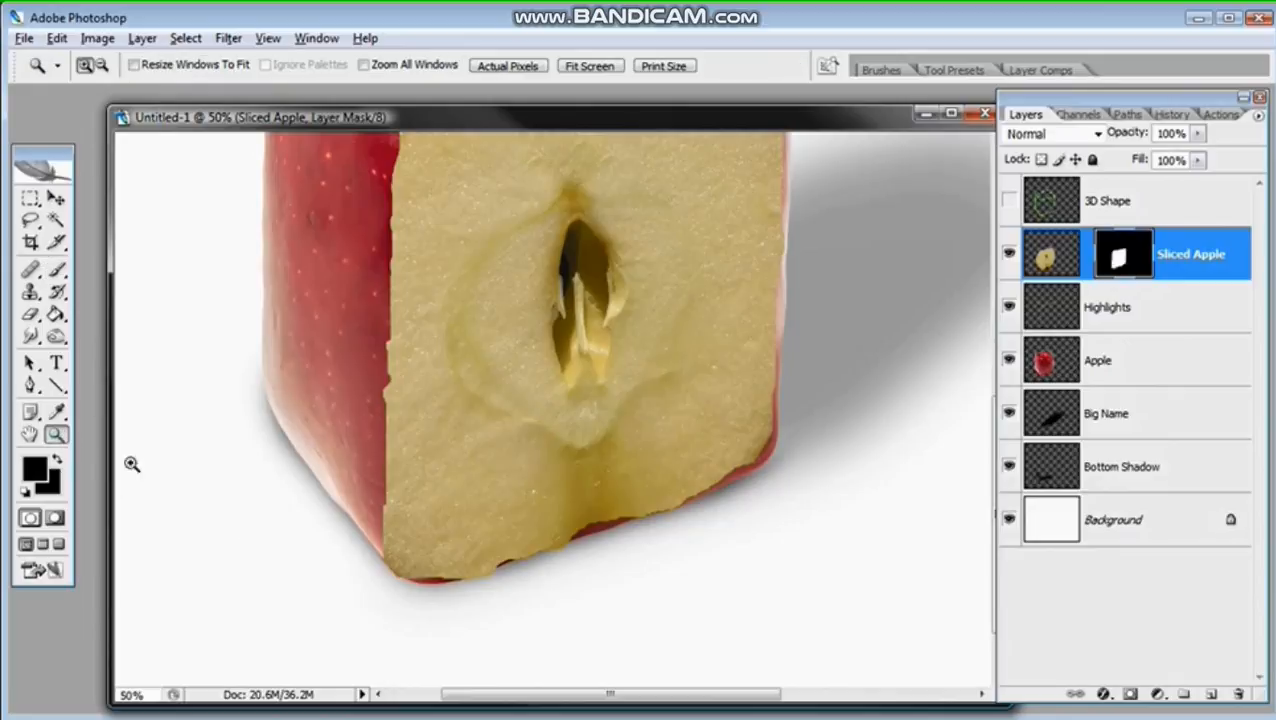
pyautogui.click(396, 567)
pyautogui.click(56, 270)
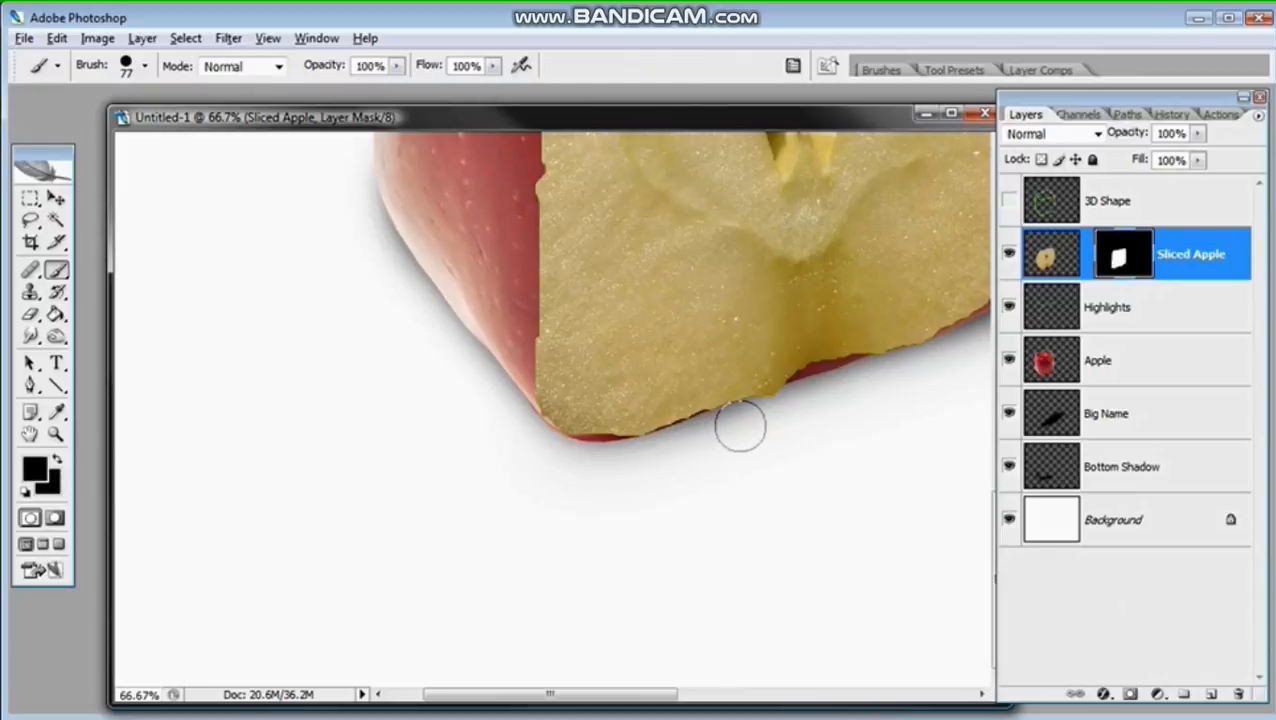
pyautogui.moveTo(772, 418)
pyautogui.mouseDown()
pyautogui.moveTo(782, 410)
pyautogui.moveTo(733, 425)
pyautogui.mouseUp()
pyautogui.moveTo(830, 395)
pyautogui.mouseDown()
pyautogui.moveTo(530, 399)
pyautogui.moveTo(601, 384)
pyautogui.moveTo(571, 400)
pyautogui.mouseUp()
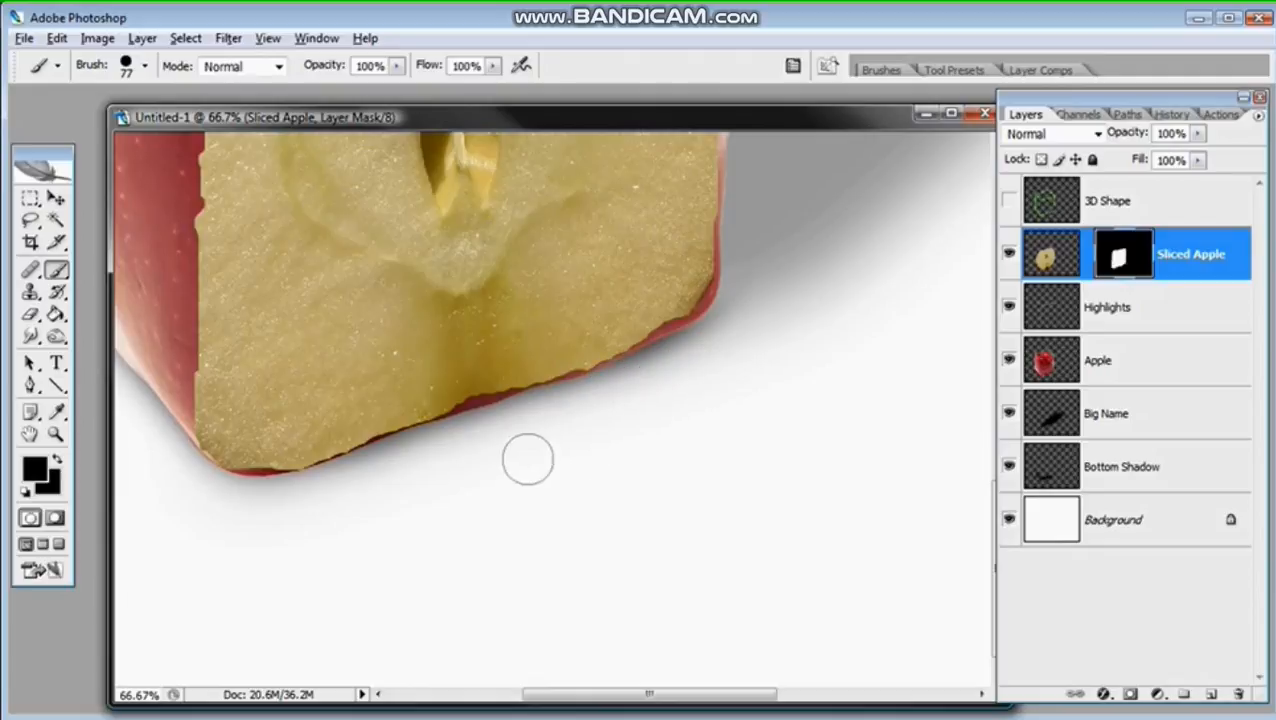
pyautogui.moveTo(620, 274); pyautogui.dragTo(649, 481)
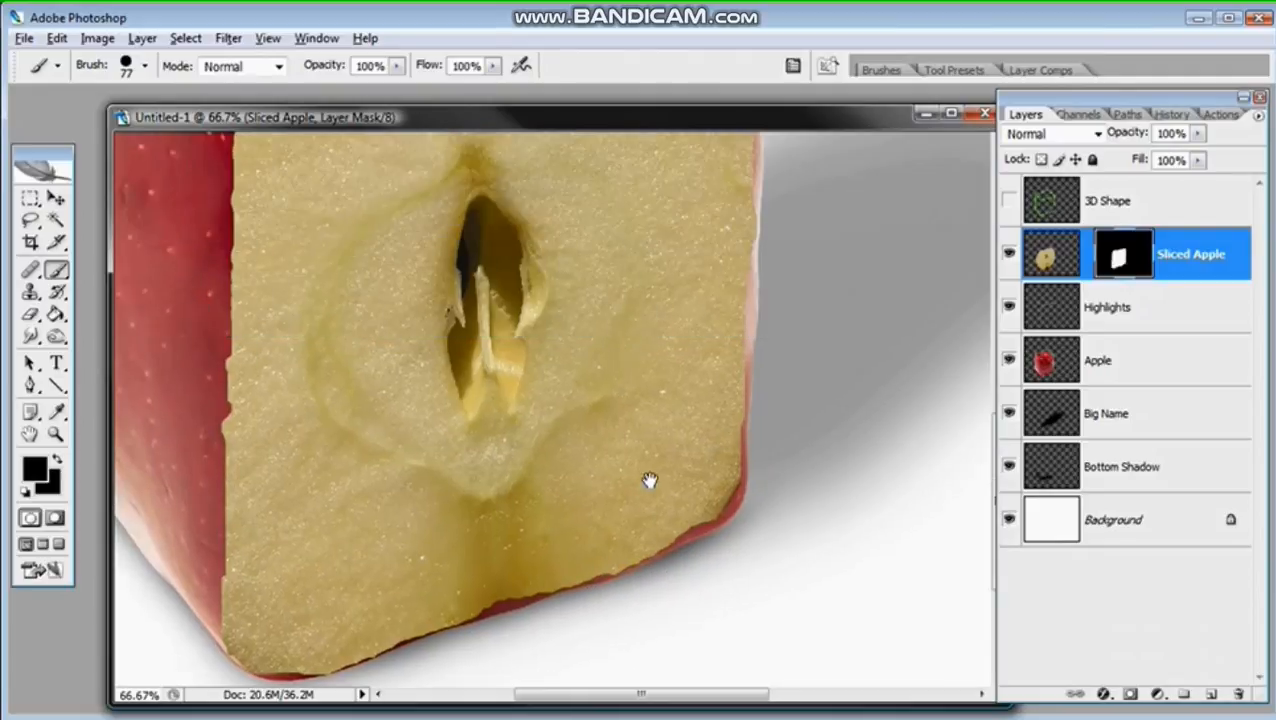
pyautogui.moveTo(670, 325); pyautogui.dragTo(704, 512)
pyautogui.moveTo(613, 387); pyautogui.dragTo(690, 316)
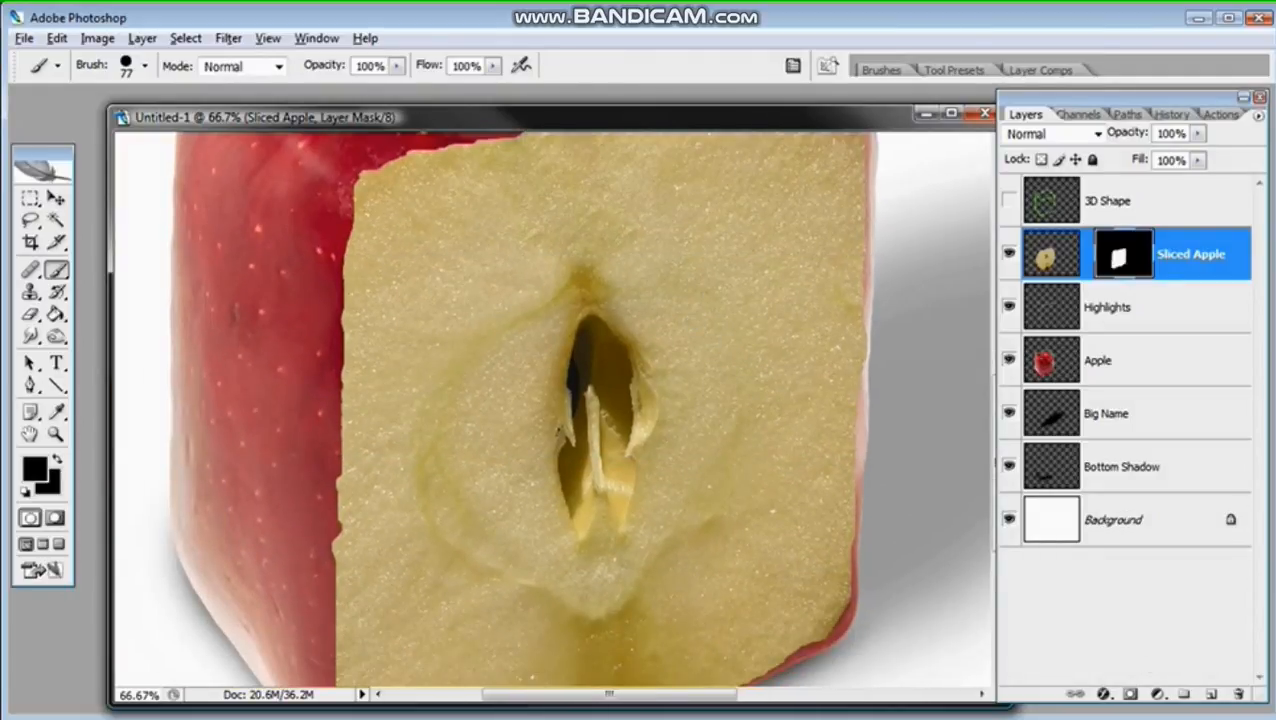
pyautogui.hotkey('ctrl', '-')
pyautogui.hotkey('ctrl', '-')
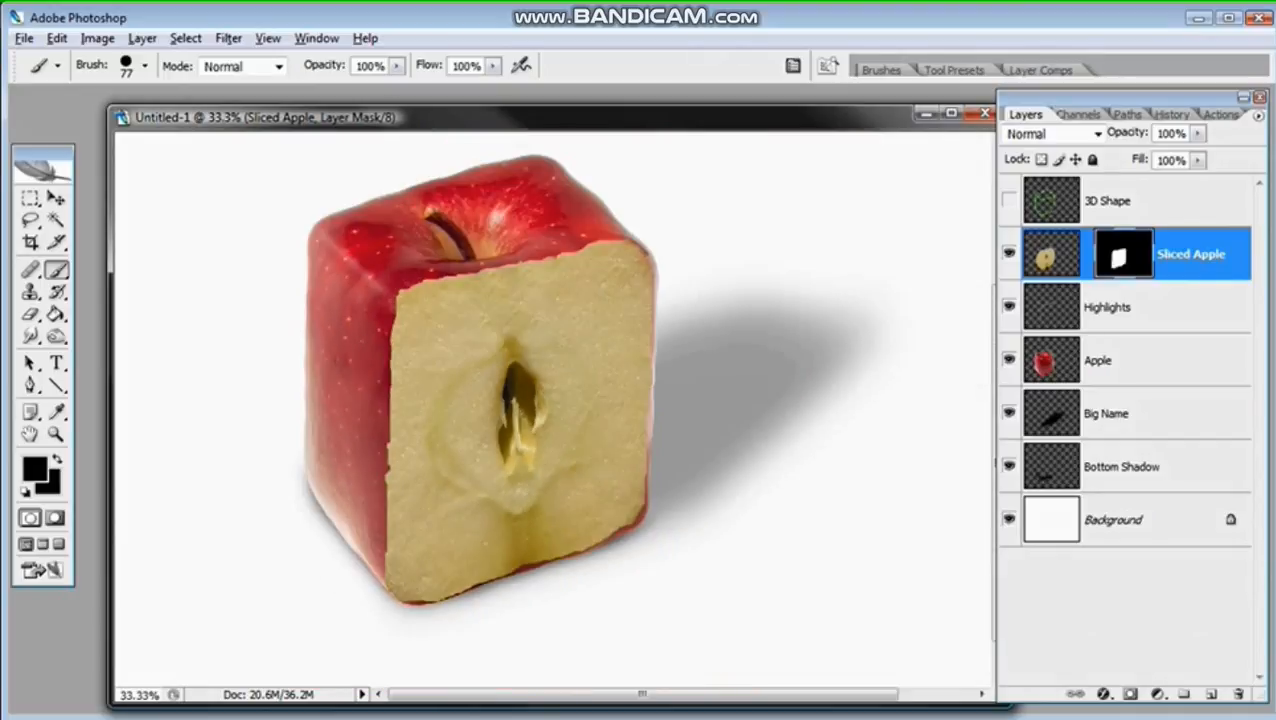